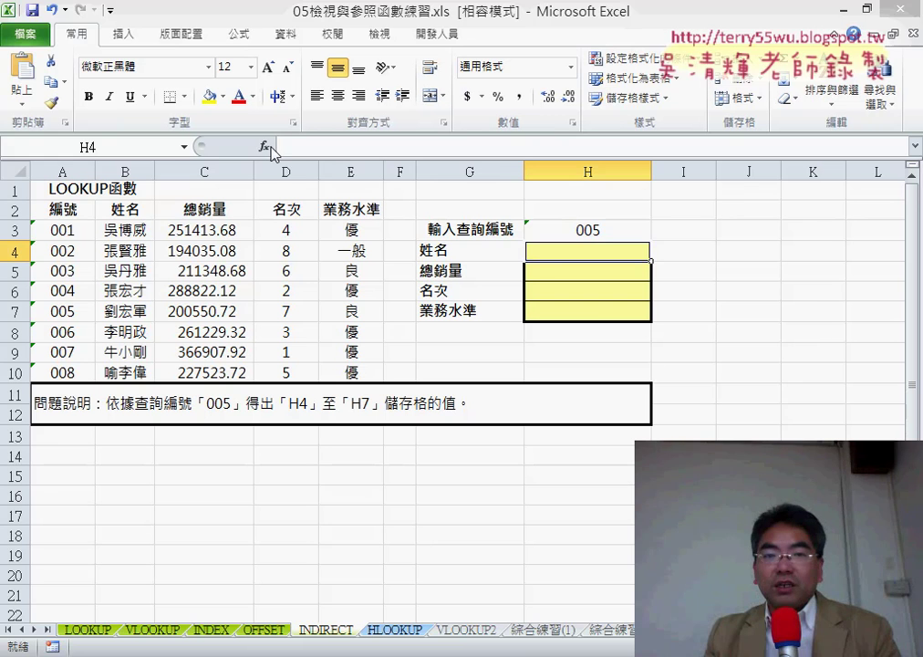
- Insert the INDIRECT function into H4 from the Lookup & Reference list to open its arguments
left_click(263, 145)
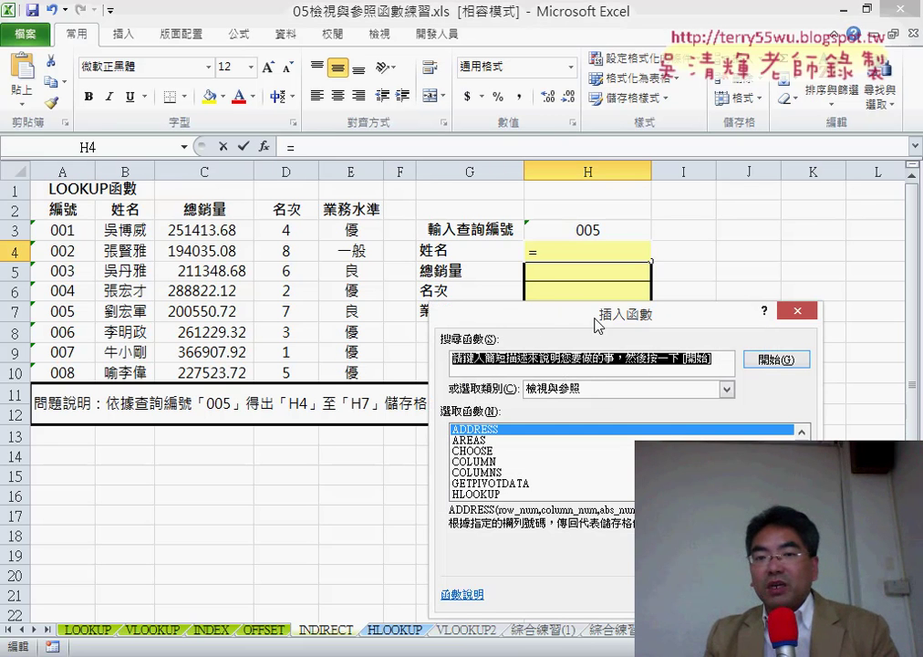
left_click_drag(595, 317, 525, 274)
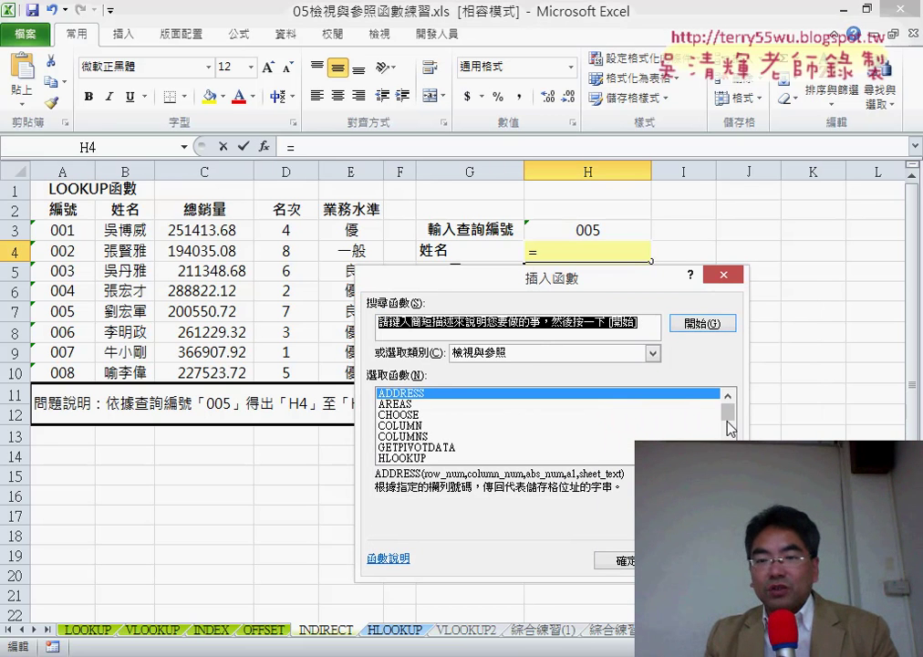
left_click_drag(730, 428, 729, 440)
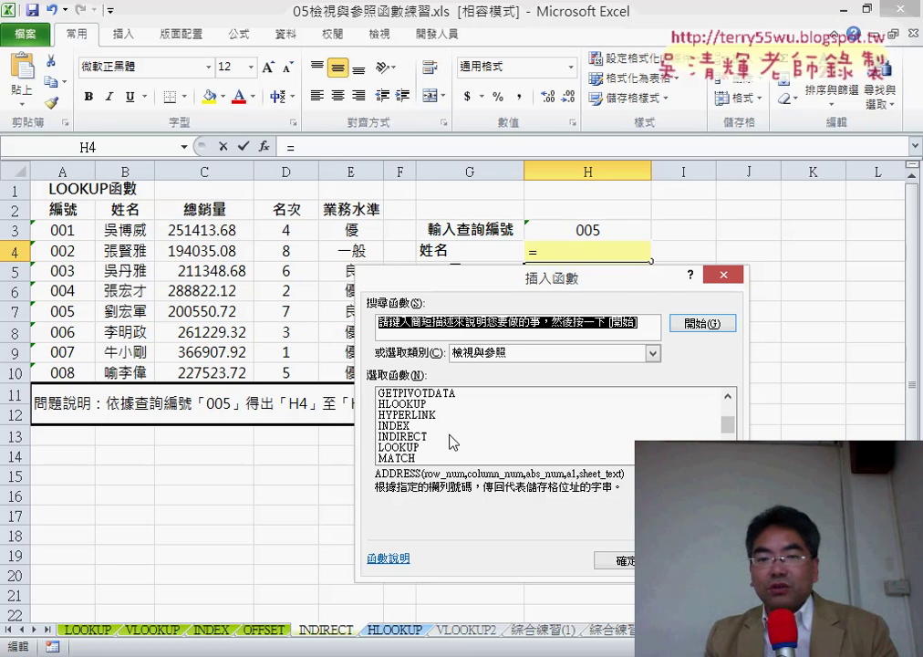
left_click(453, 436)
double_click(483, 437)
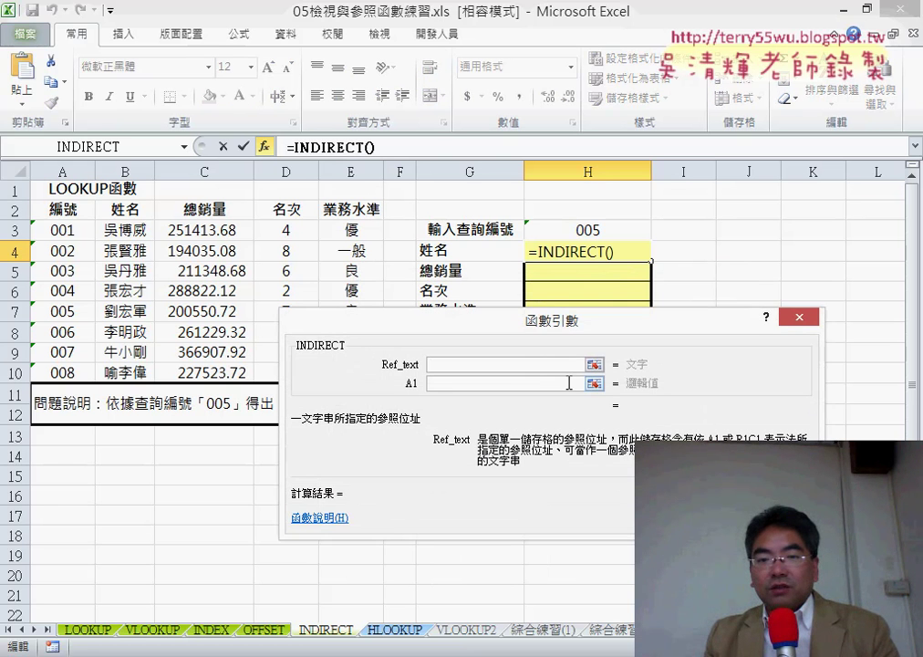
left_click_drag(528, 332, 611, 371)
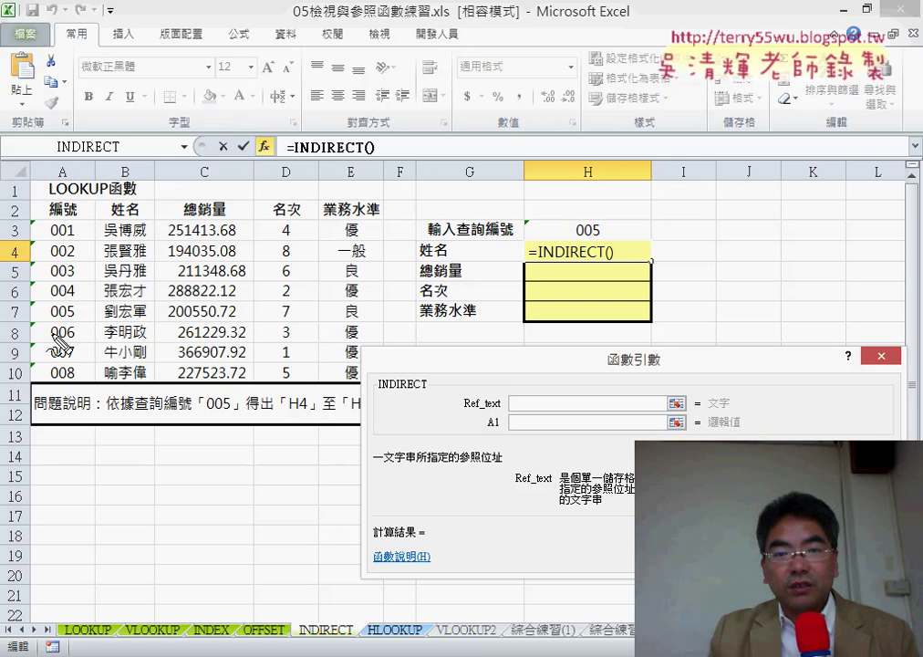
mouse_move(106, 321)
left_mouse_down()
mouse_move(163, 315)
mouse_move(101, 310)
left_mouse_up()
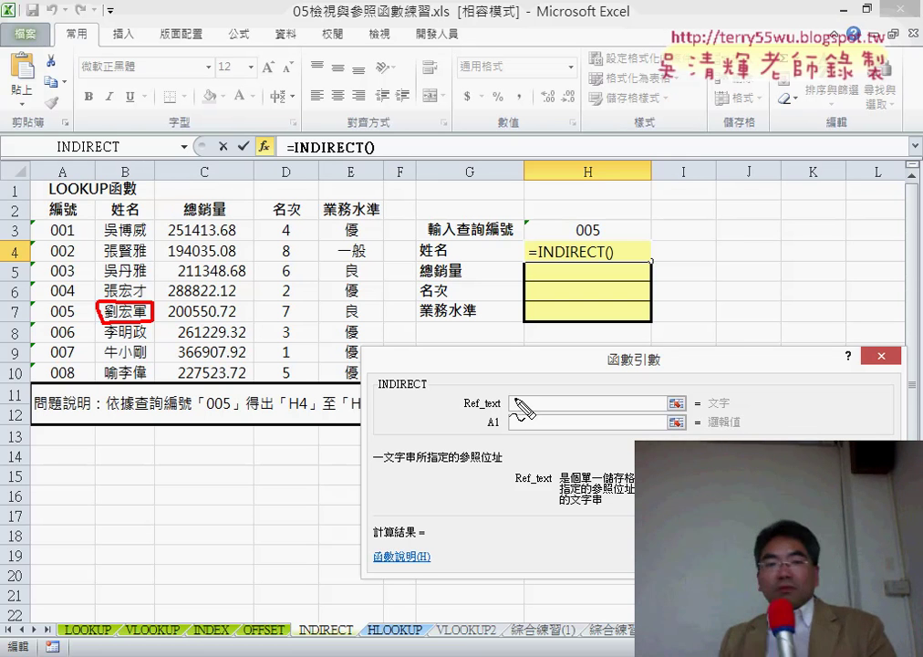
mouse_move(516, 392)
left_mouse_down()
mouse_move(516, 412)
mouse_move(547, 419)
left_mouse_up()
mouse_move(491, 368)
left_mouse_down()
mouse_move(492, 387)
mouse_move(499, 385)
left_mouse_up()
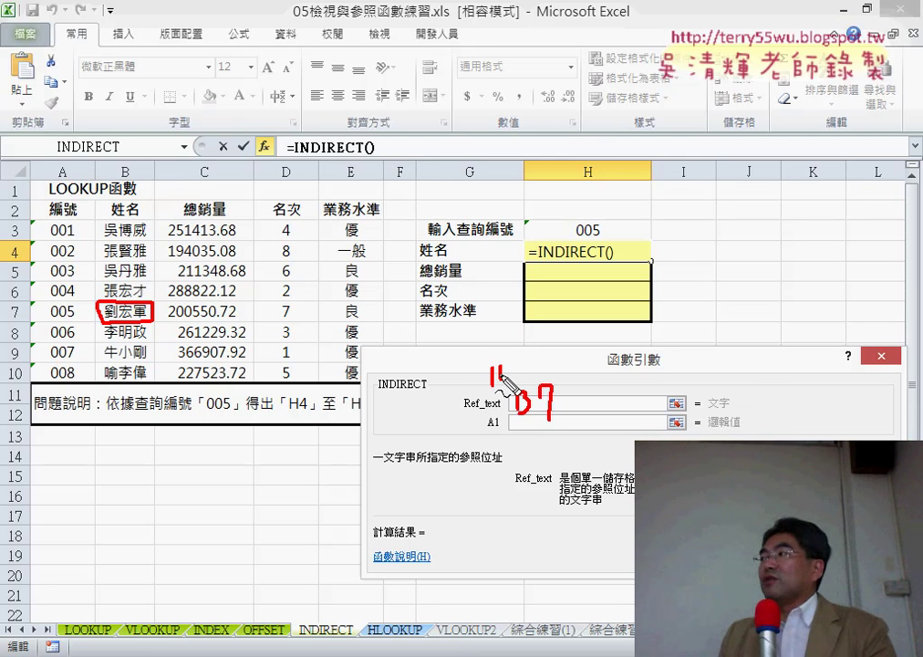
mouse_move(563, 367)
left_mouse_down()
mouse_move(563, 387)
mouse_move(572, 387)
left_mouse_up()
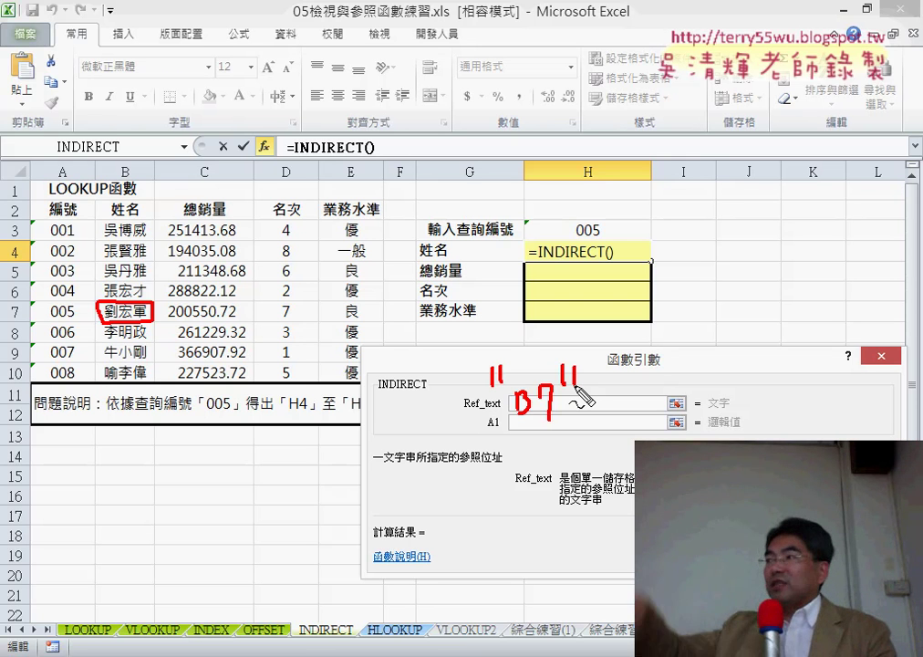
key("Escape")
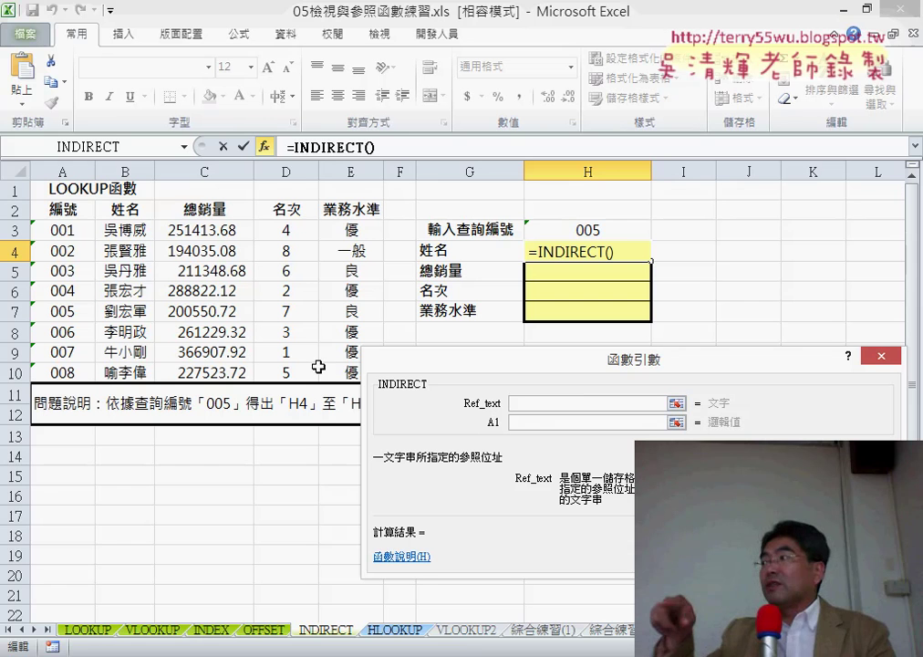
- Enter =INDIRECT(B7) in H4 with cell B7 as Ref_text, which returns #REF!
left_click(134, 314)
double_click(540, 403)
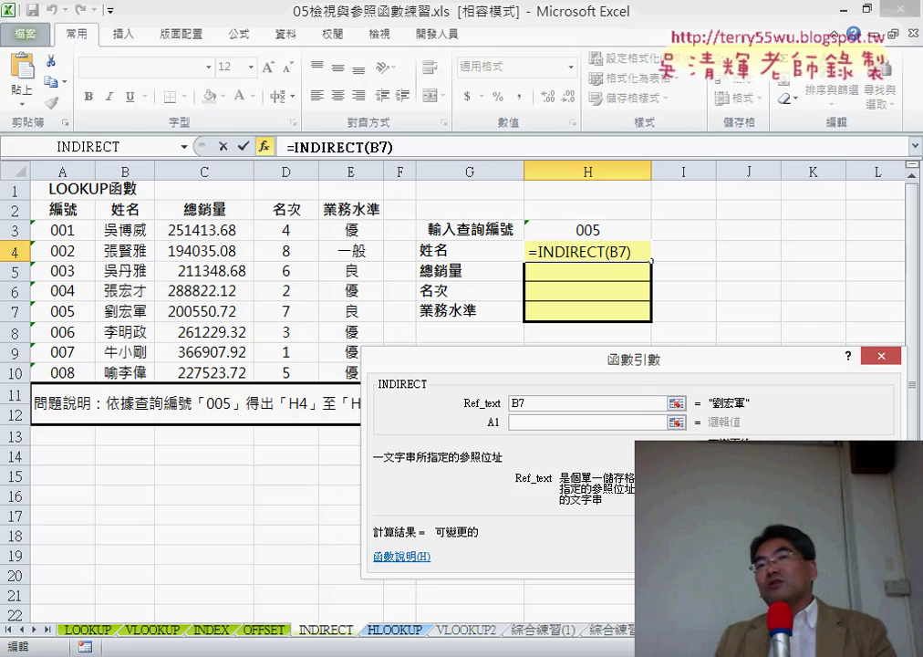
key("Return")
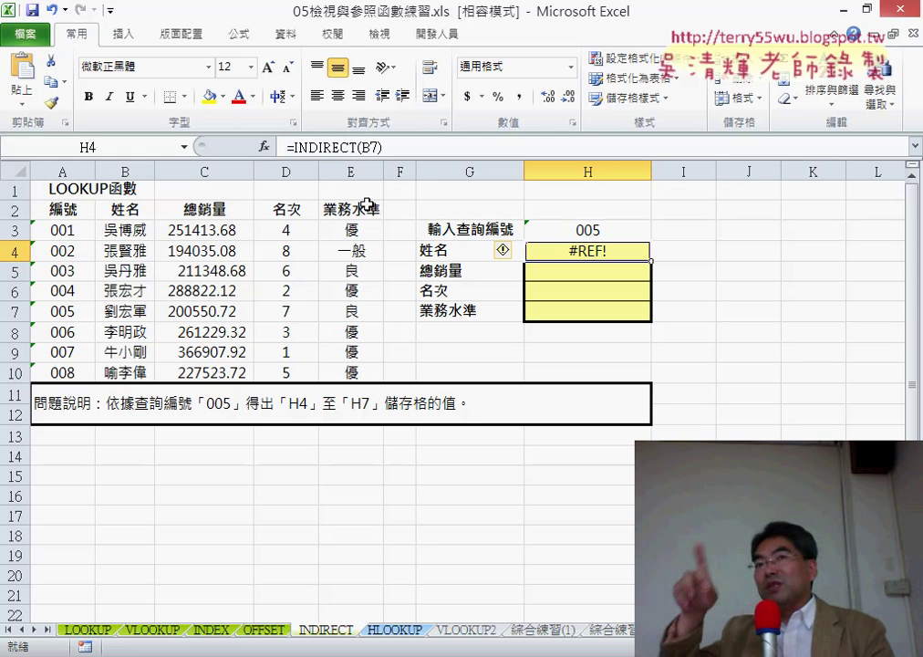
left_click(301, 146)
- Change Ref_text to "B7" so H4 returns the name in B7, and centre the cell
left_click(265, 146)
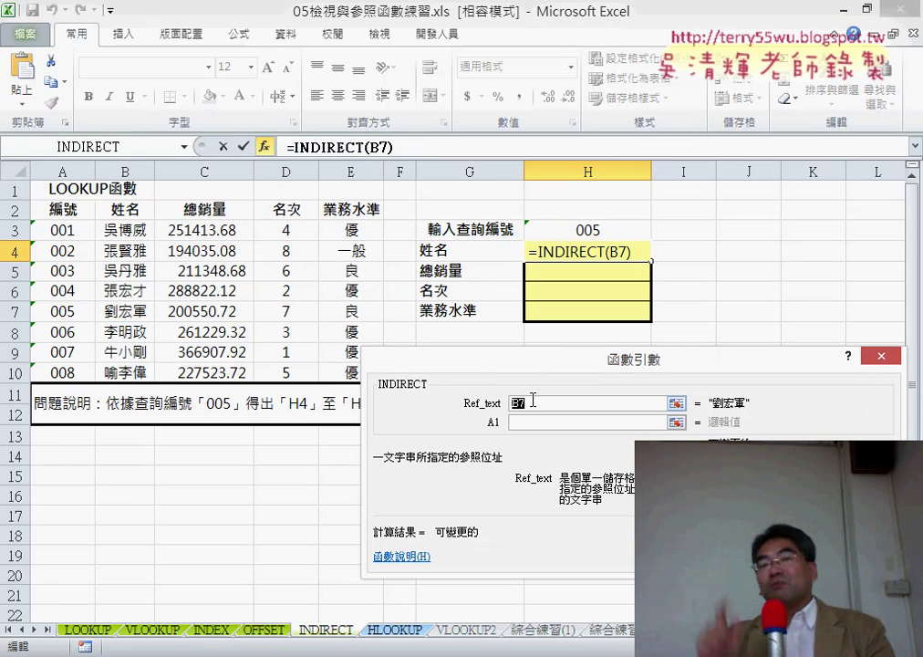
left_click(533, 402)
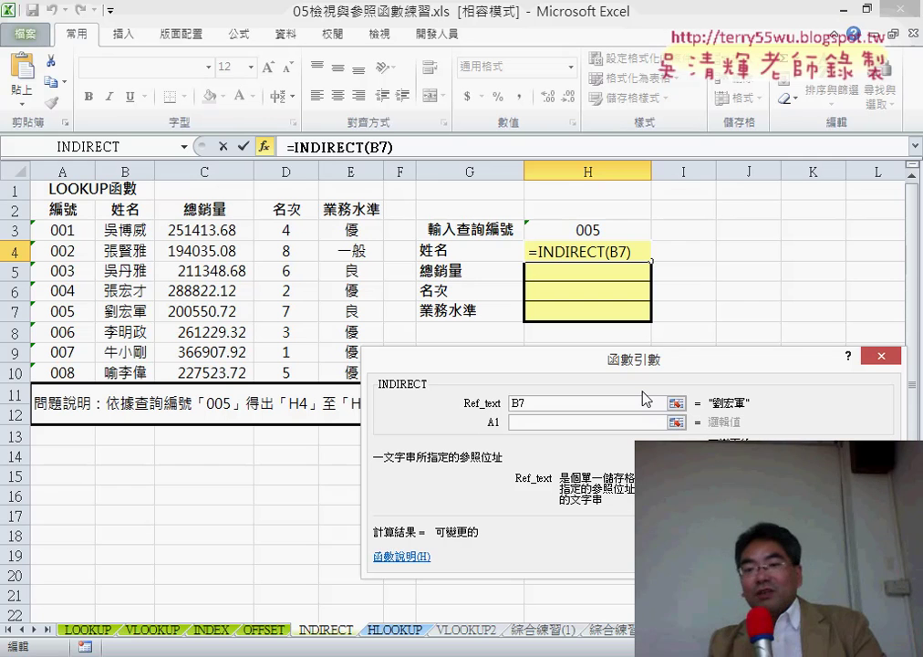
type("\"B7")
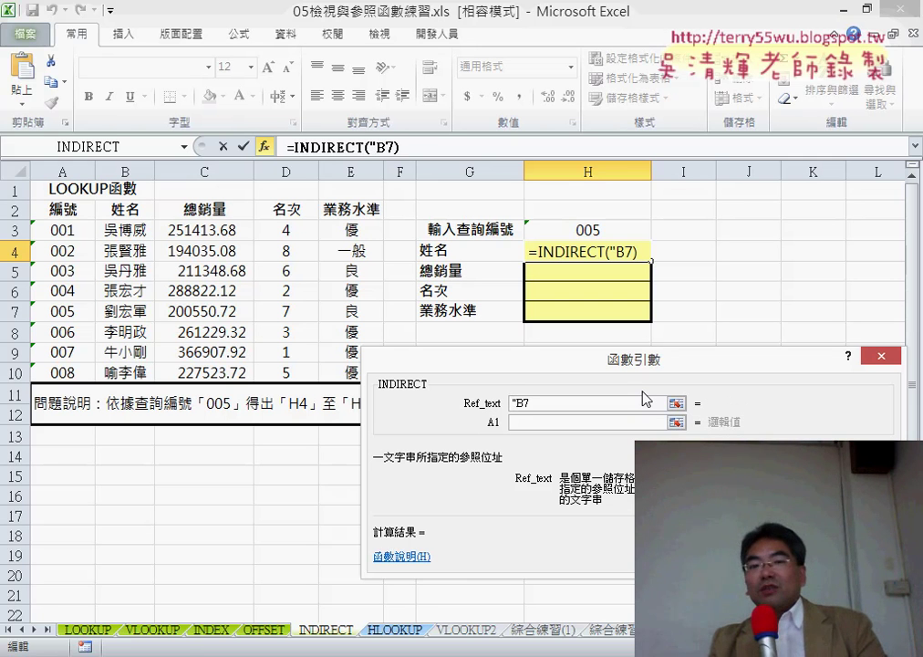
type("\"")
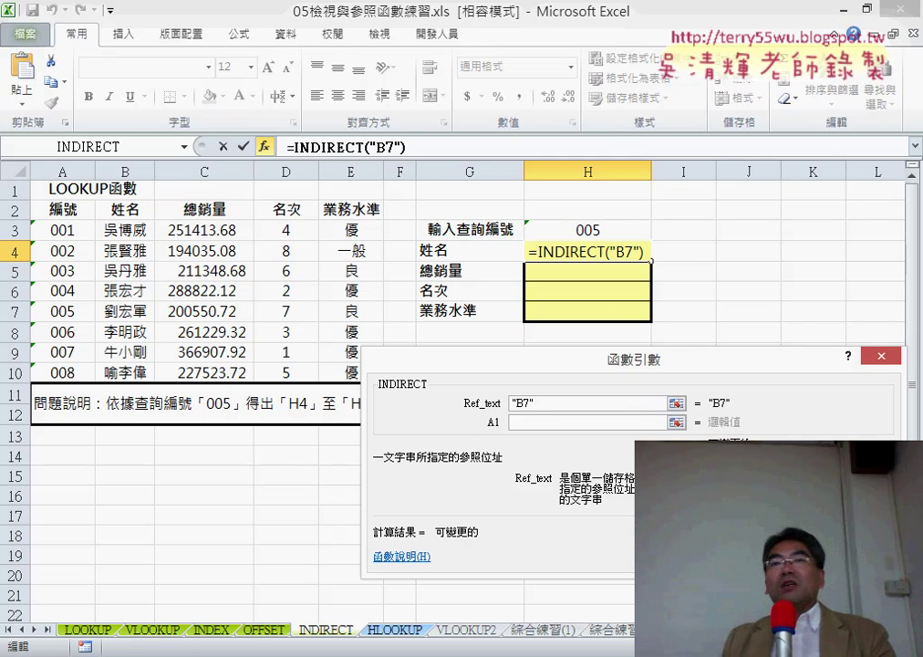
key("Return")
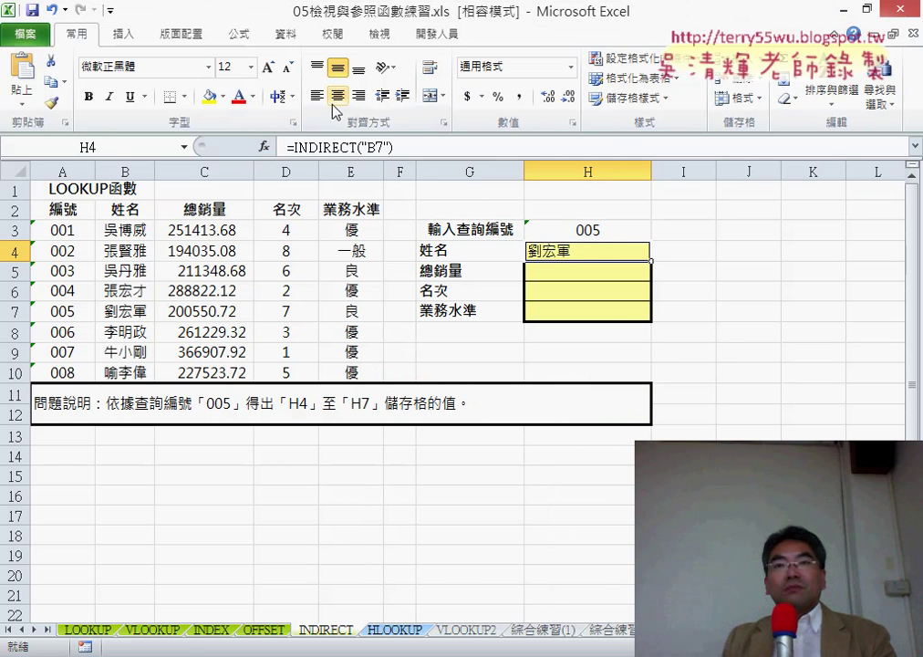
left_click(337, 94)
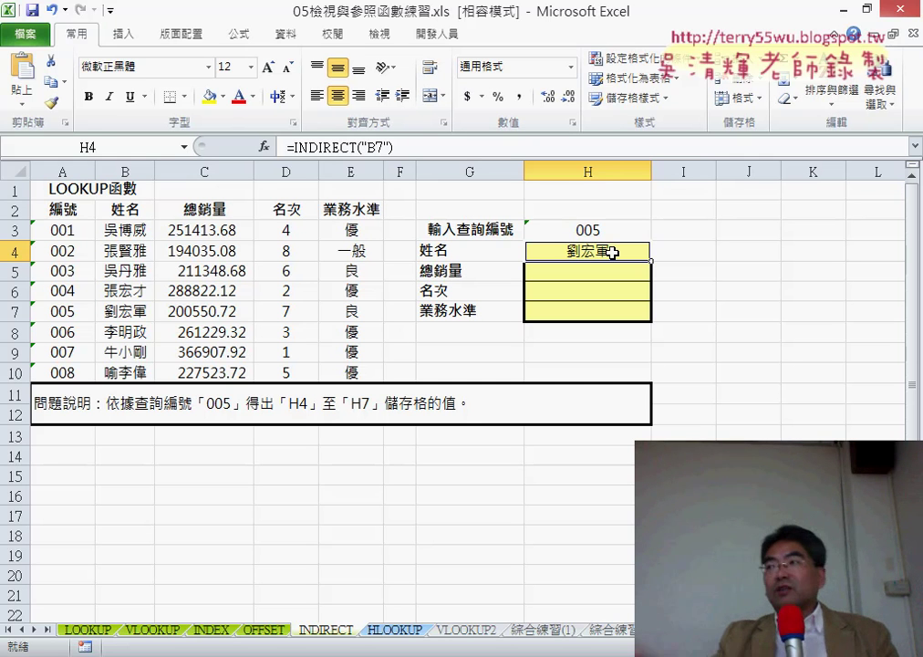
- Select H4's =INDIRECT("B7") formula in the formula bar for editing
left_click(319, 147)
- Delete both quote marks around B7 in Ref_text so H4 reads =INDIRECT(B7)
left_click(264, 146)
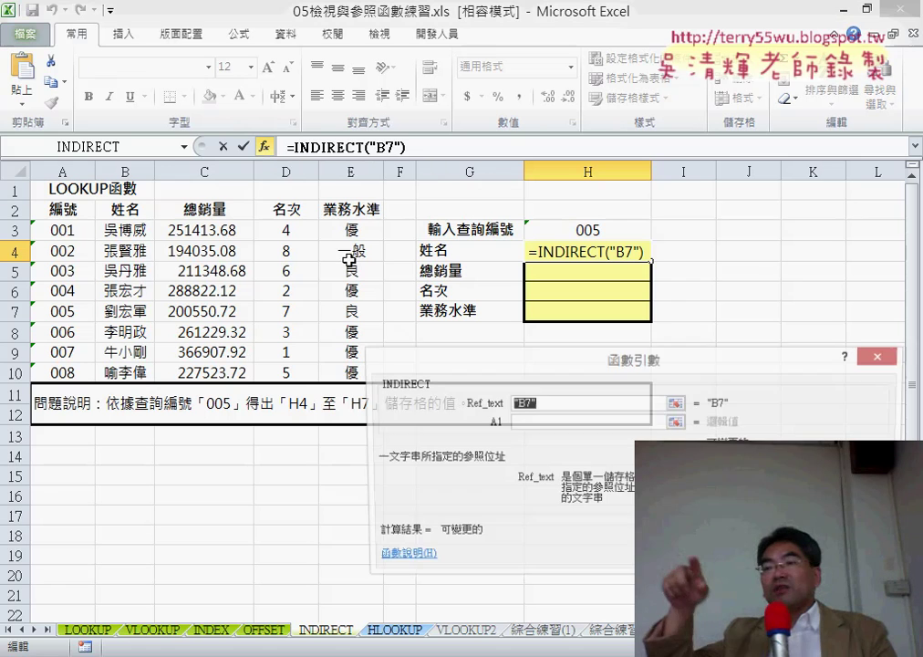
left_click_drag(547, 367, 297, 185)
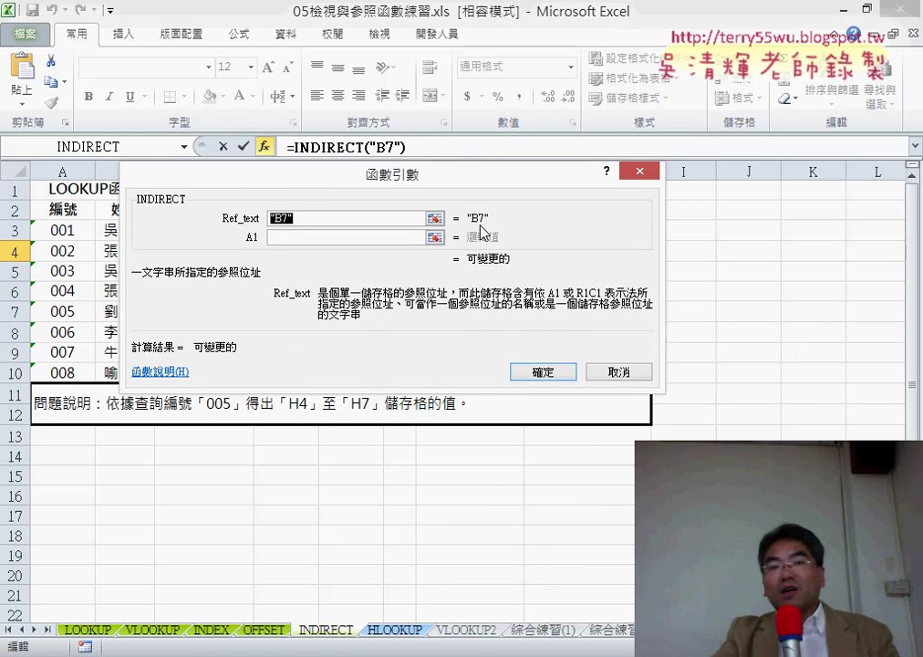
left_click(329, 215)
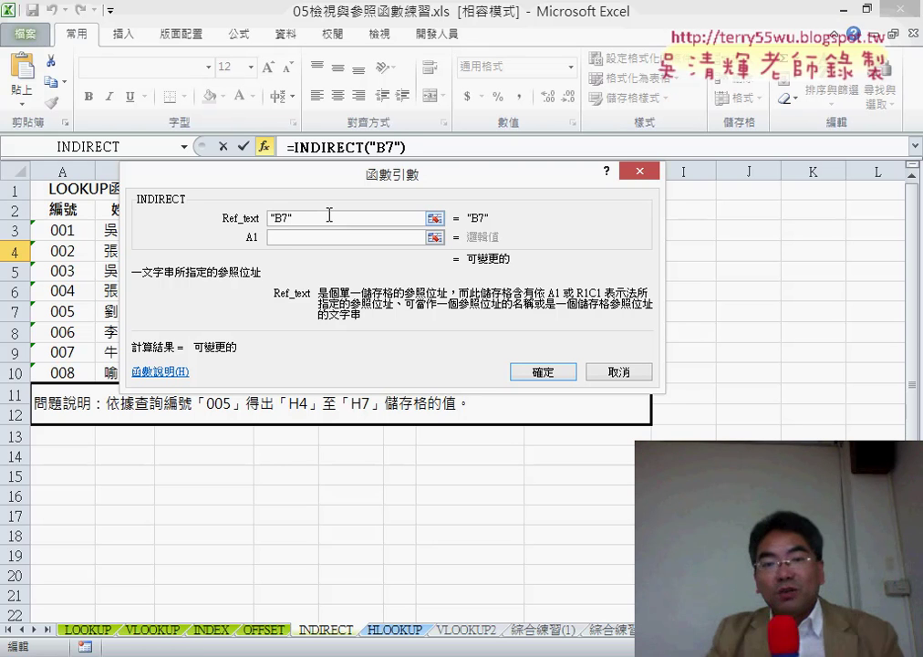
key("BackSpace")
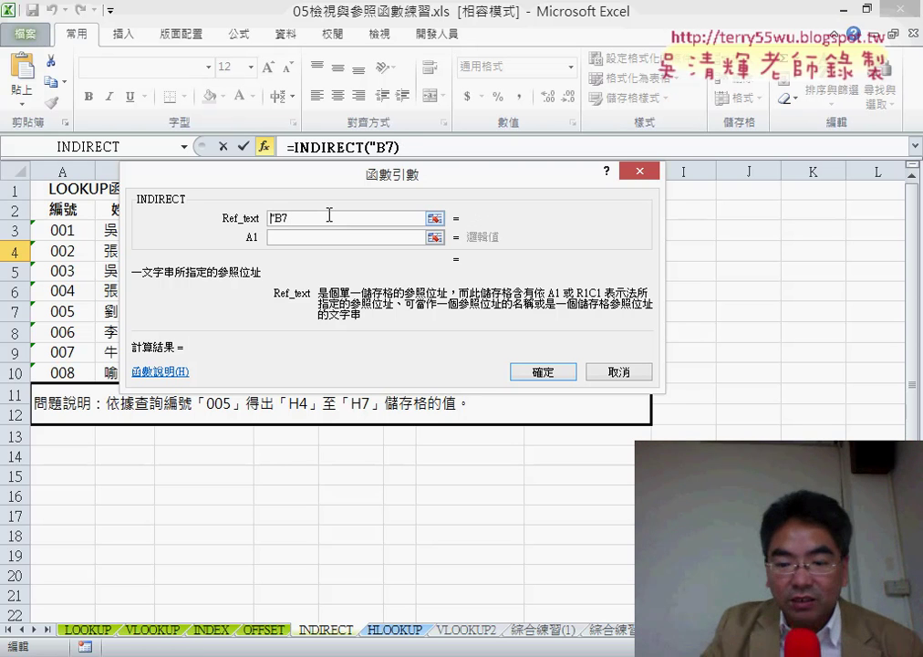
key("Home")
key("Delete")
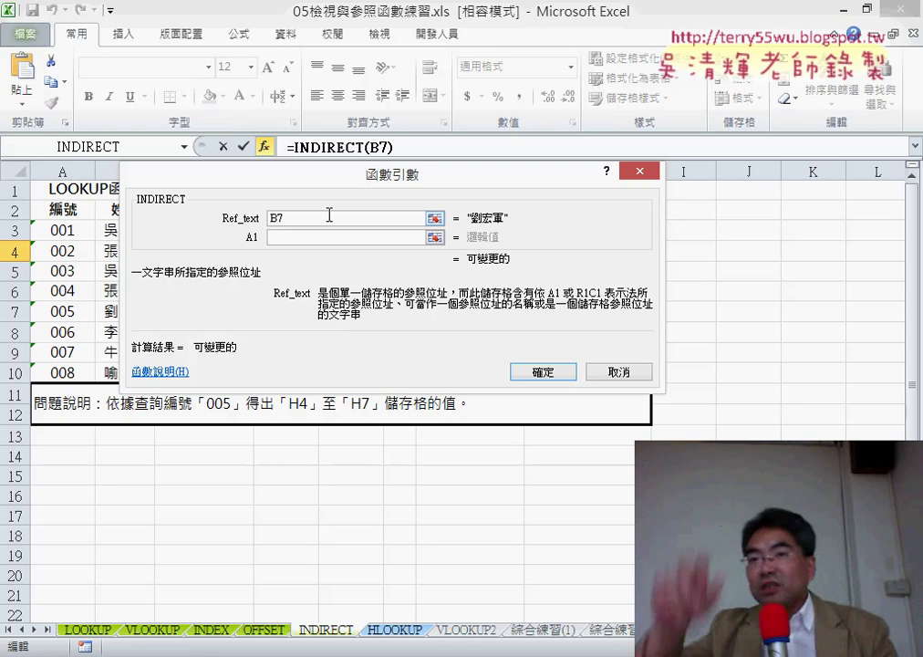
left_click_drag(302, 219, 261, 228)
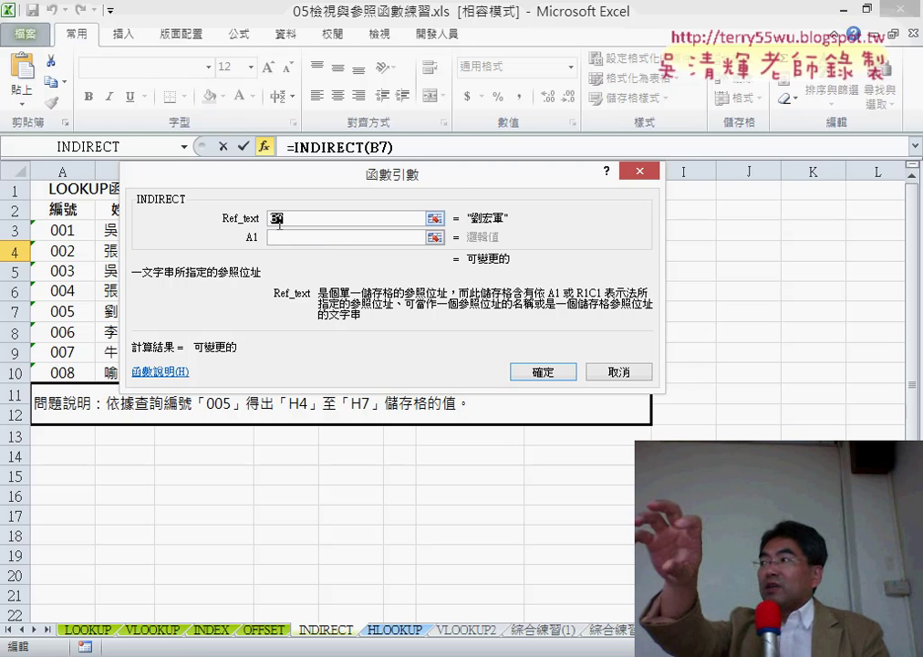
left_click_drag(471, 179, 541, 312)
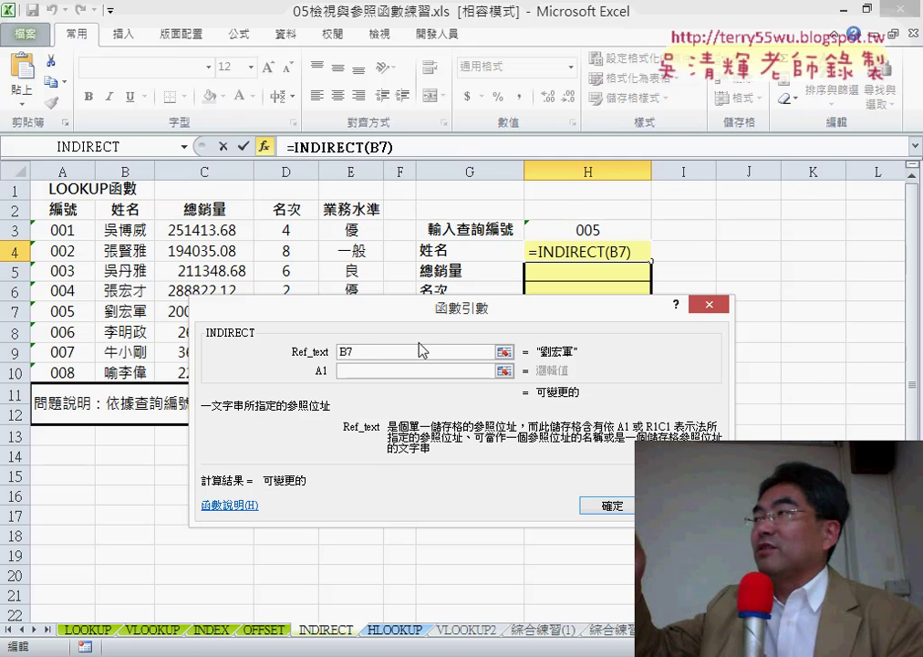
- Add quotes around B7 in Ref_text, then remove both so it evaluates to B7's name
type("\"")
key("Right")
key("Right")
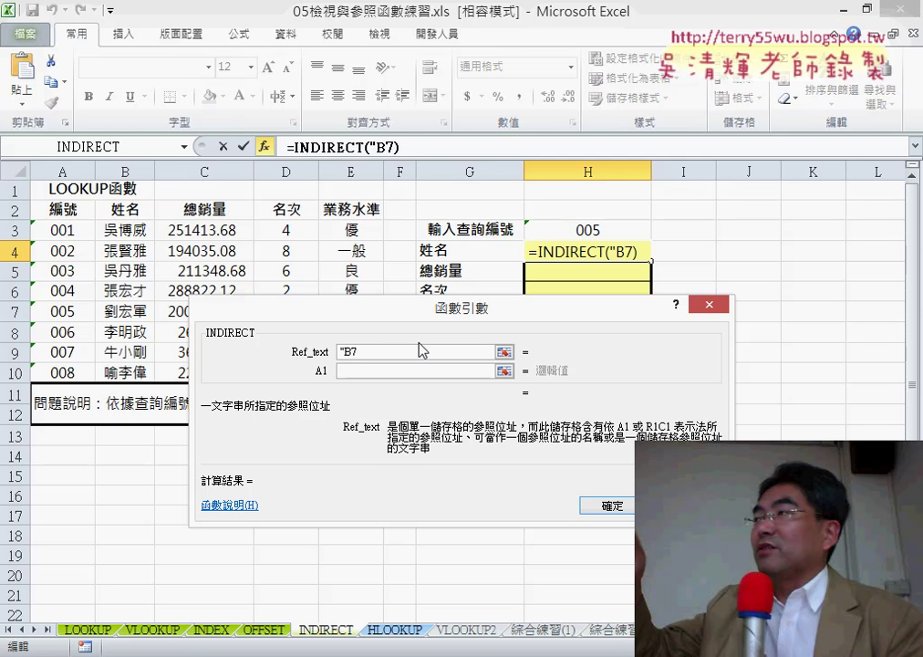
type("\"")
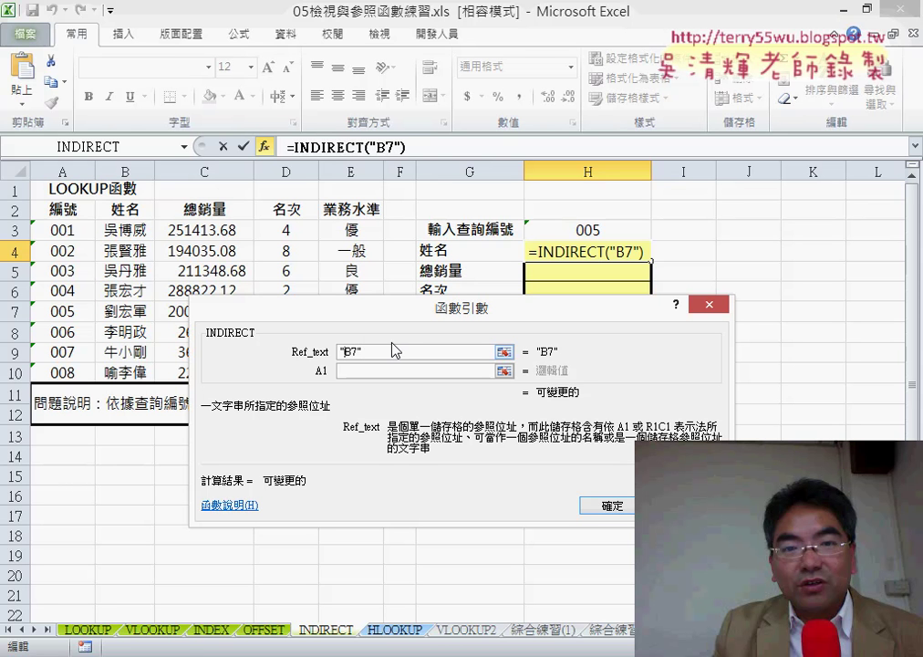
key("BackSpace")
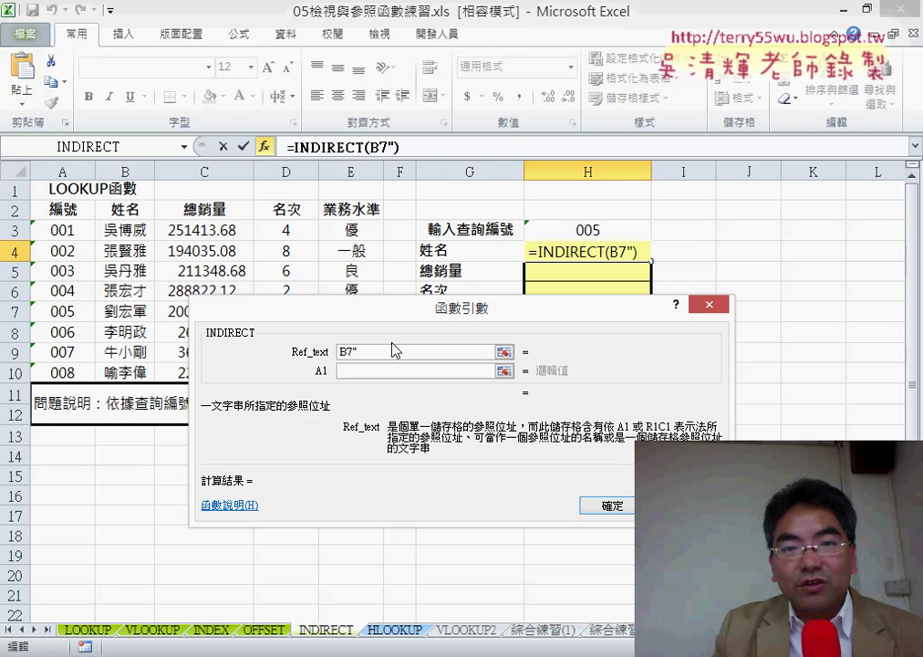
key("BackSpace")
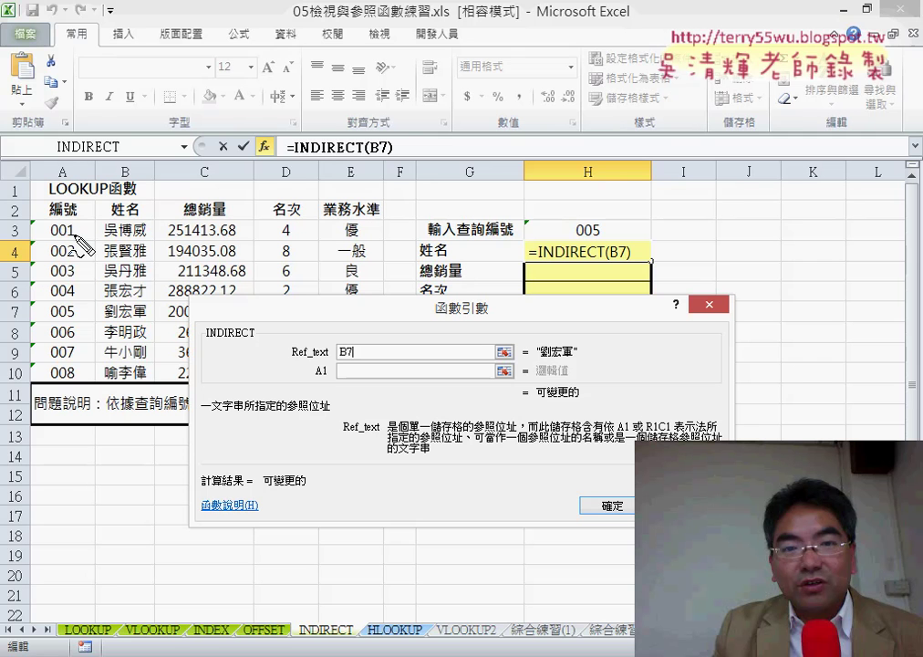
- Ink-annotate the B7-to-Ref_text link, clear the ink, and retype quotes around B7
left_click_drag(101, 300, 134, 344)
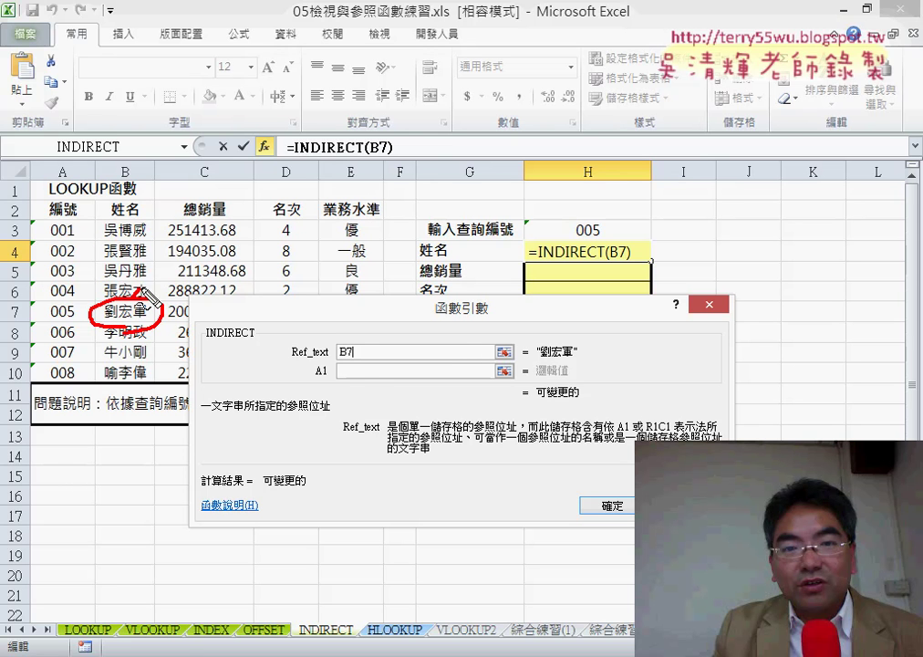
mouse_move(147, 299)
left_mouse_down()
mouse_move(344, 328)
mouse_move(358, 358)
left_mouse_up()
left_click_drag(538, 362, 570, 361)
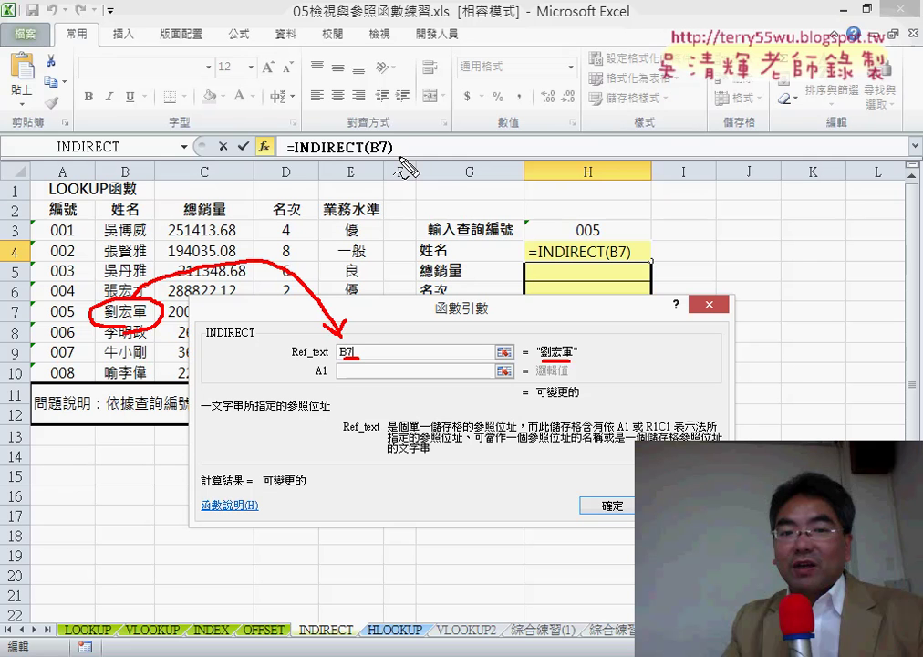
key("Escape")
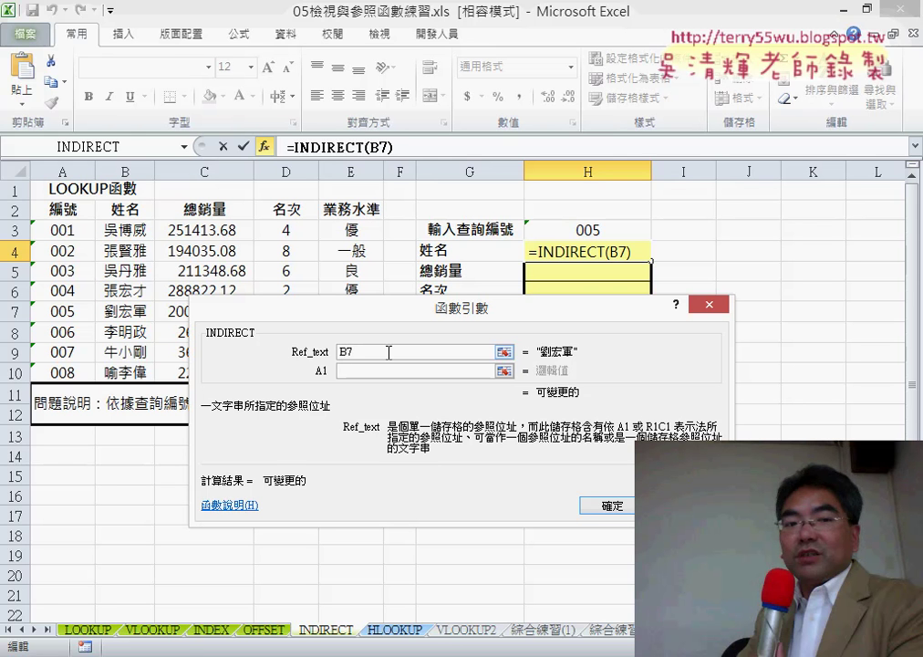
type("\"B7")
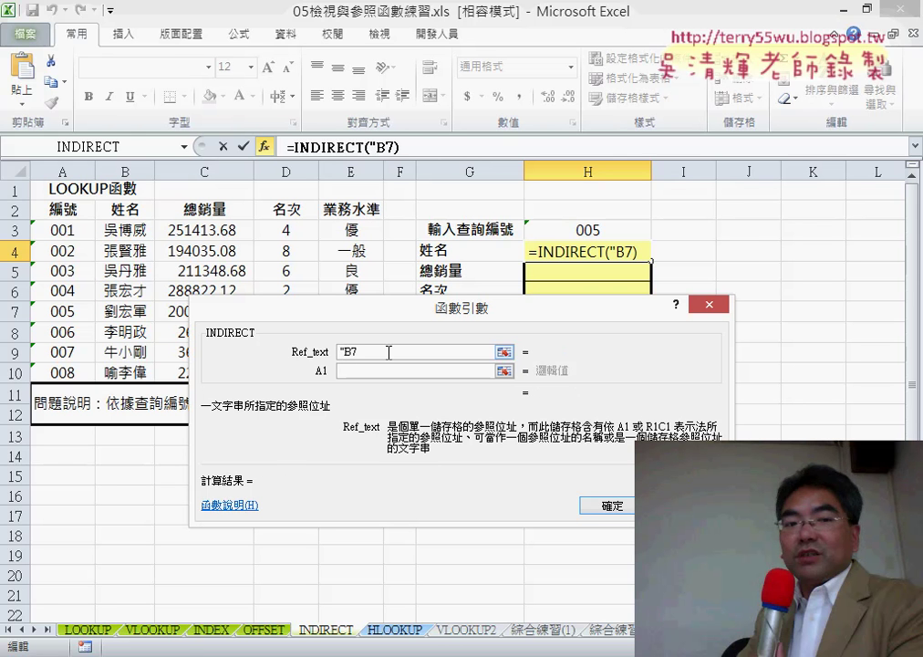
type("\"")
- Confirm H4's =INDIRECT("B7") formula, check H3, select rows 1–2 and J4, and narrow column I
left_click(626, 508)
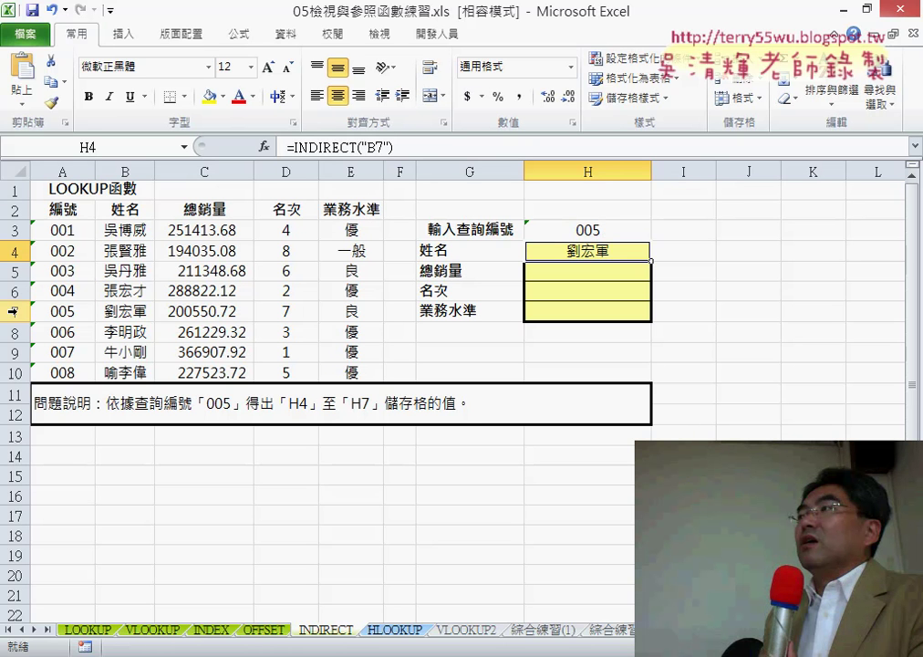
left_click(613, 228)
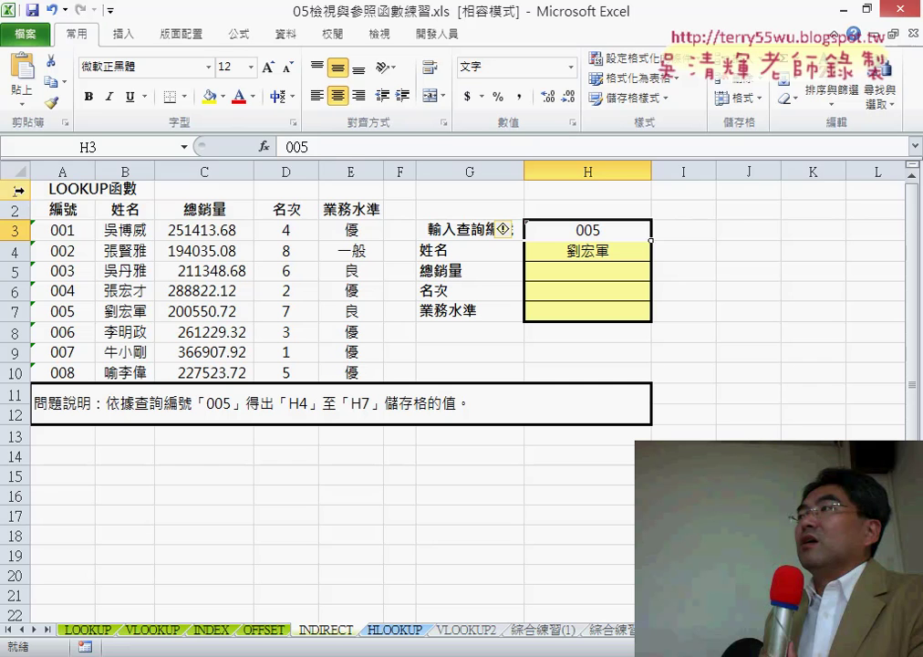
left_click_drag(16, 190, 18, 210)
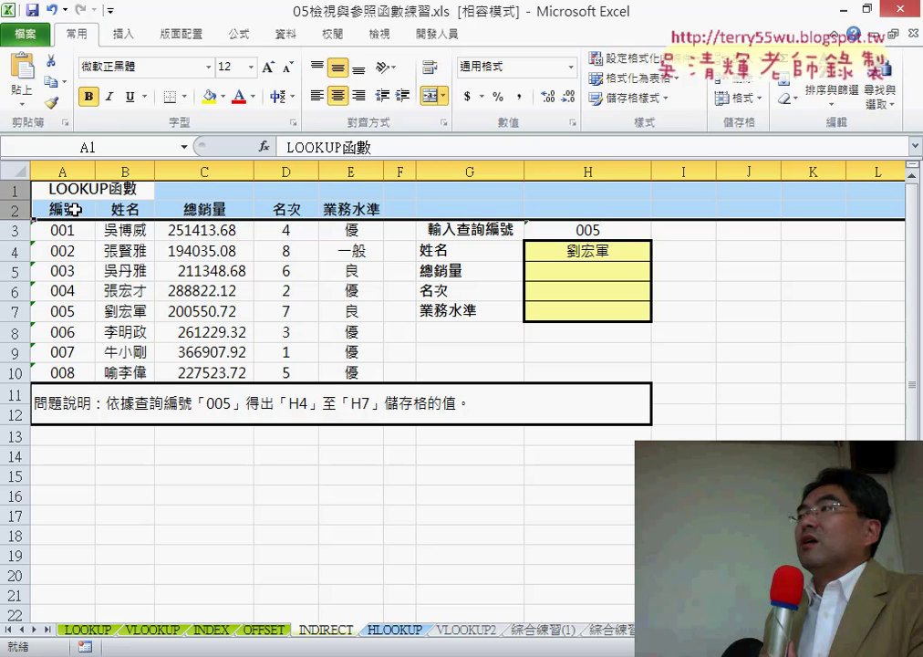
left_click(721, 250)
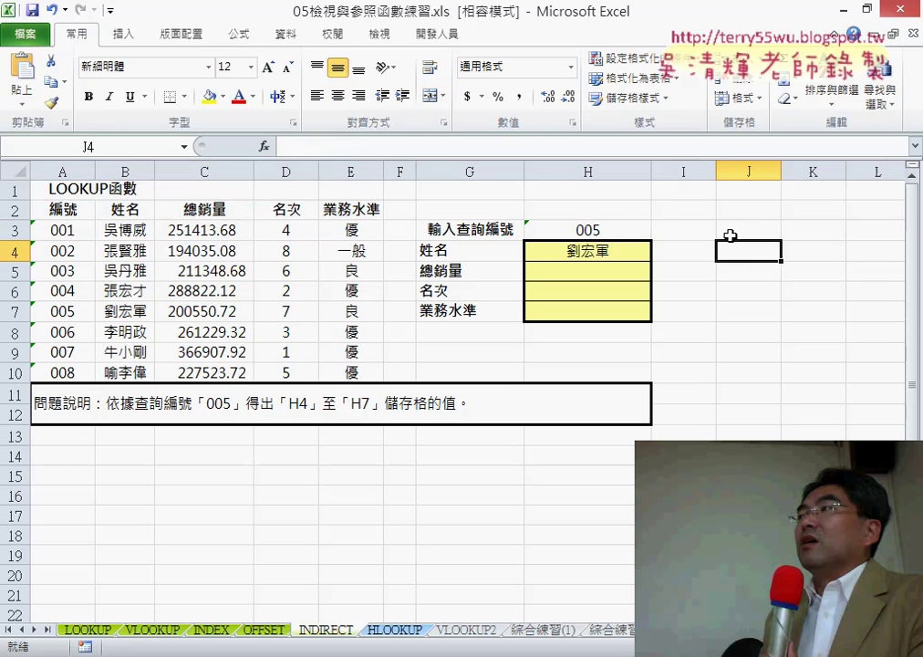
left_click_drag(715, 171, 676, 171)
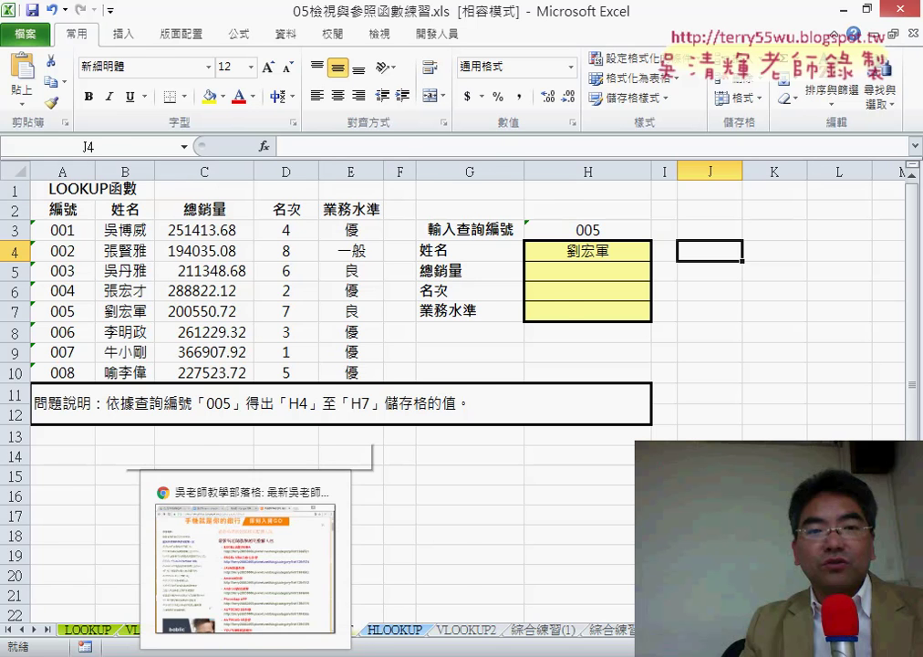
- Search Google for ascii in a new Chrome tab
left_click(253, 597)
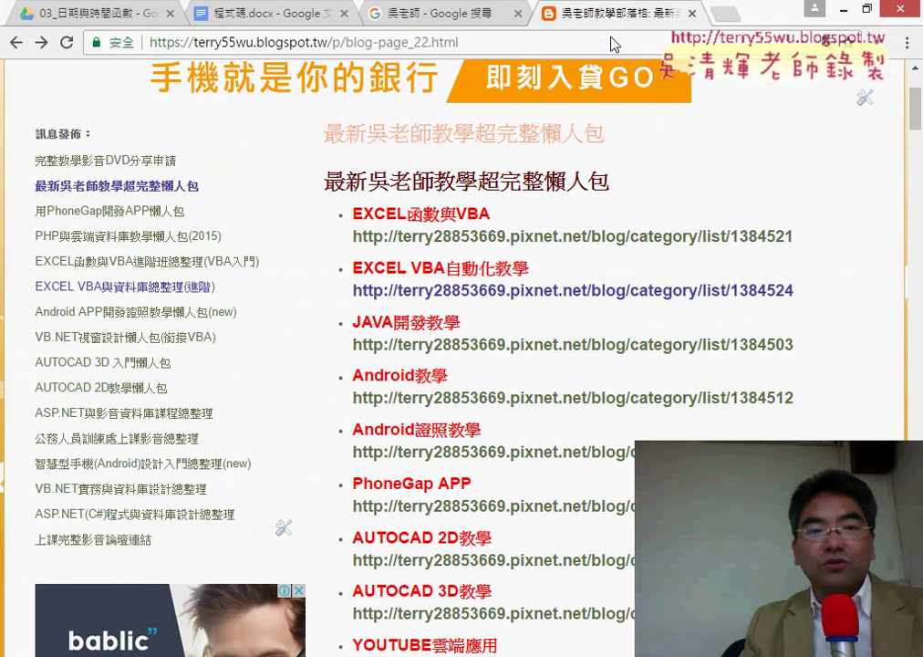
left_click(722, 14)
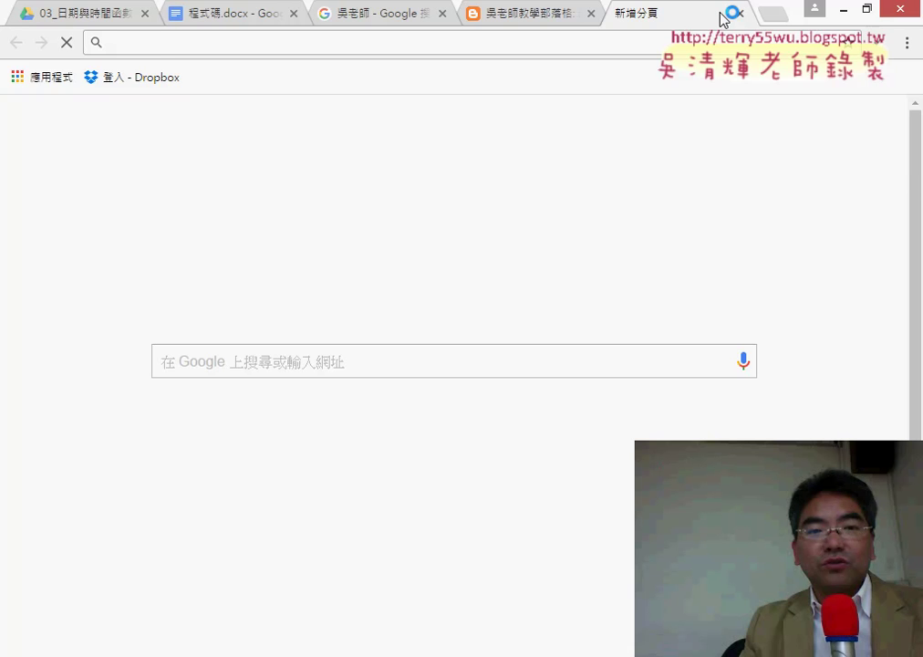
type("S")
key("BackSpace")
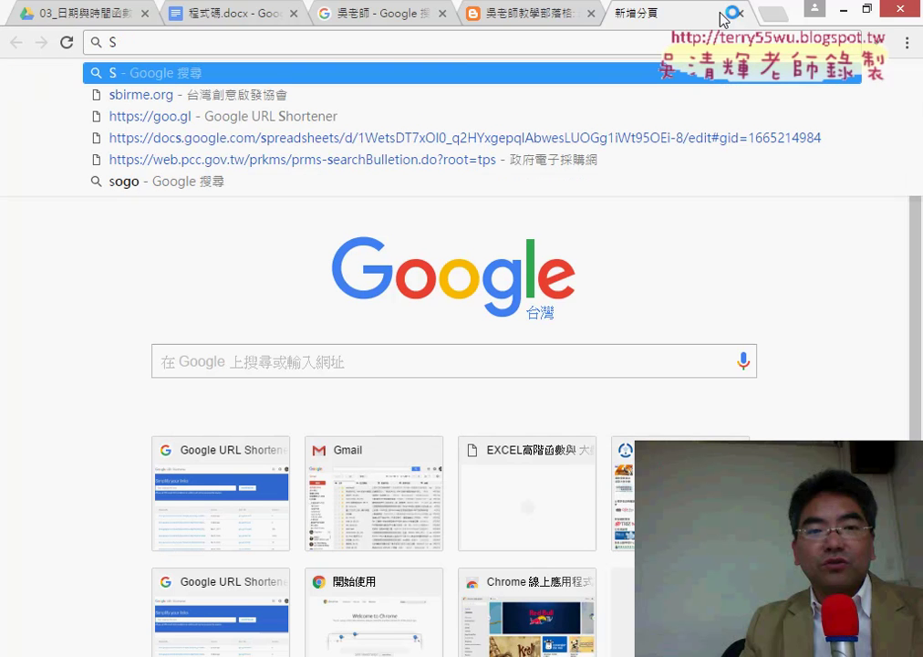
type("ASCI")
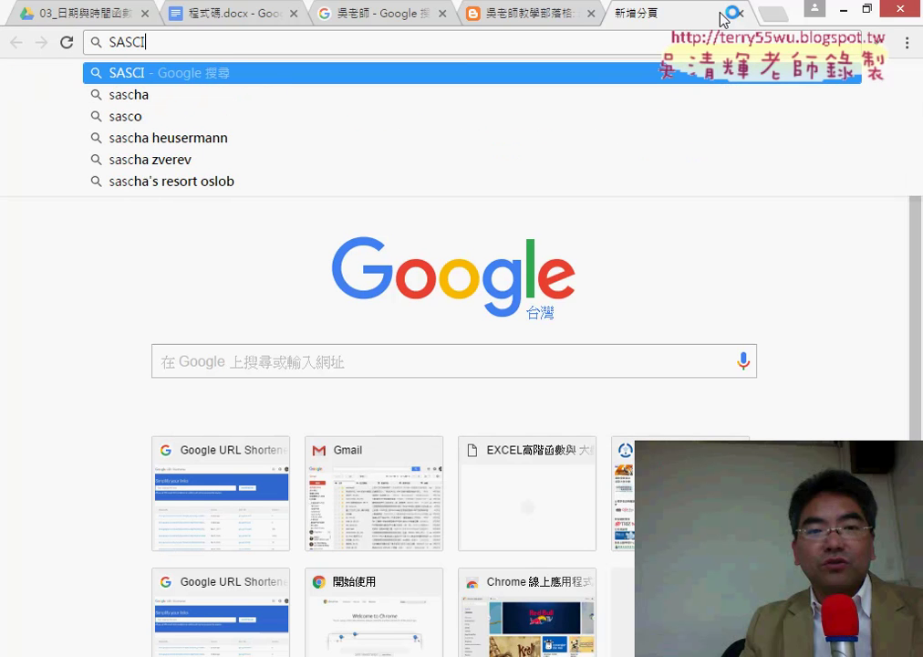
type("I")
key("Return")
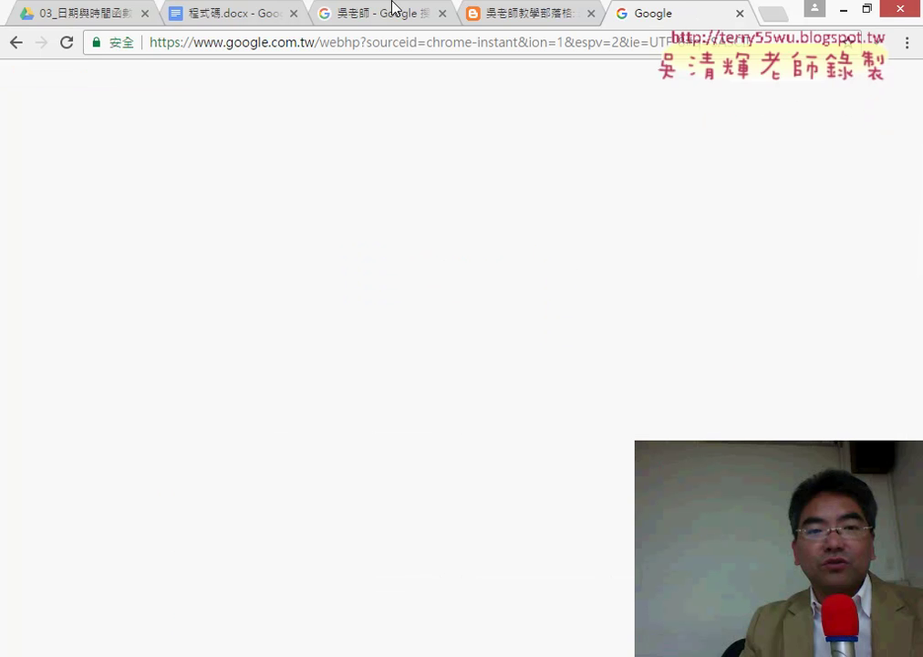
left_click_drag(160, 96, 147, 100)
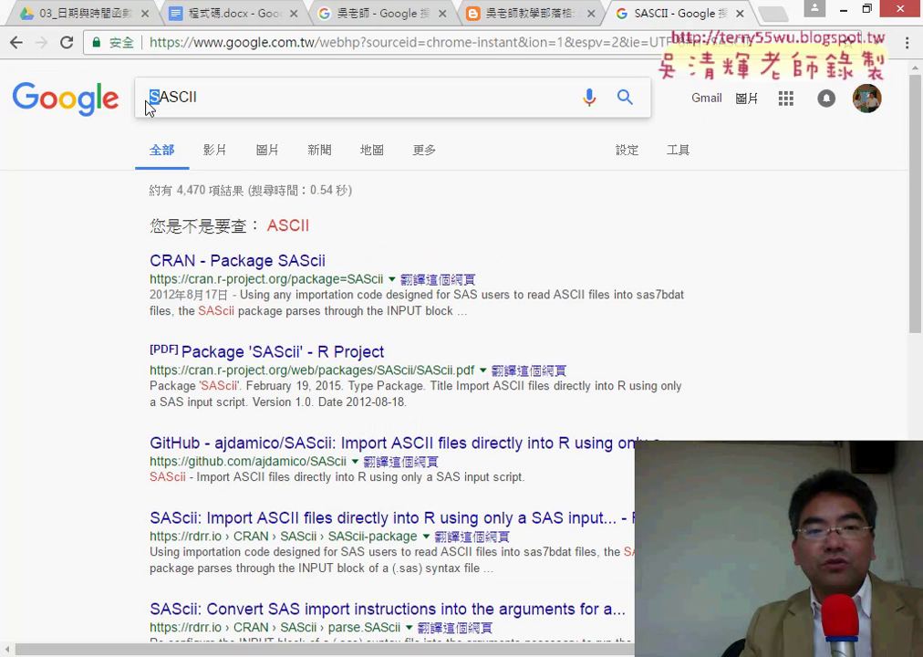
key("Delete")
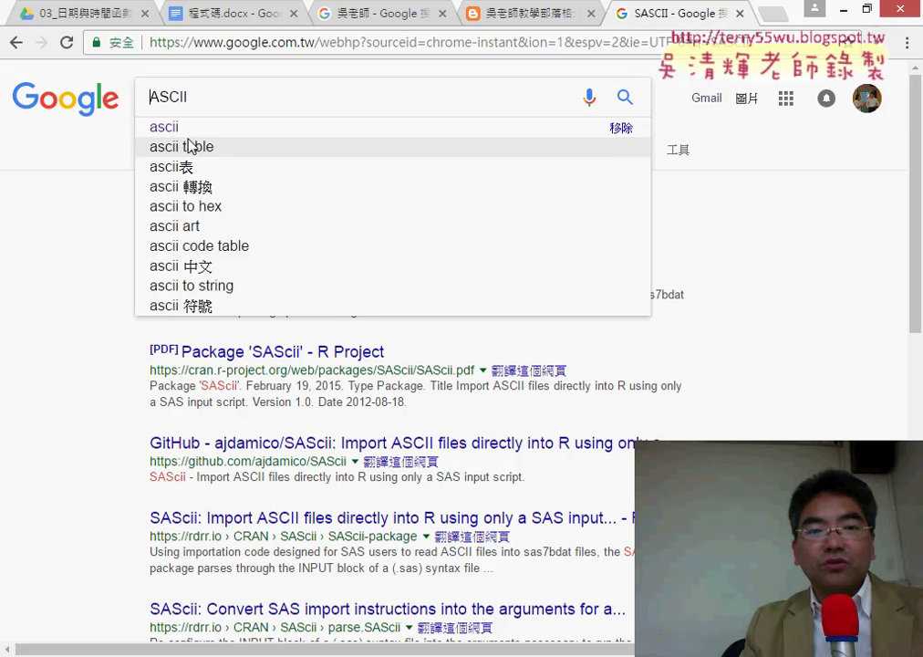
left_click(190, 128)
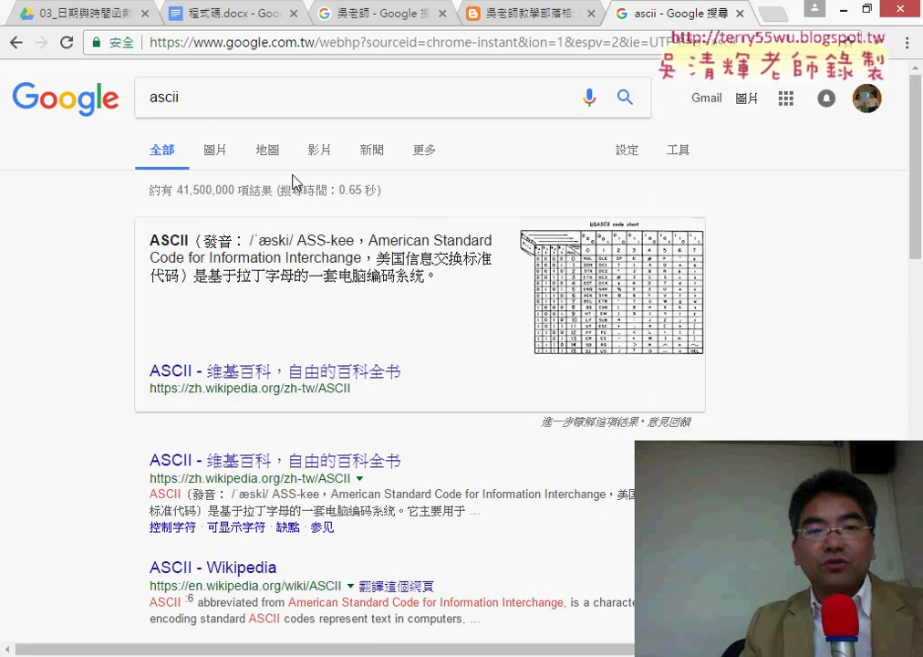
- Open the first ASCII table image result and visit asciitable.com
left_click(216, 155)
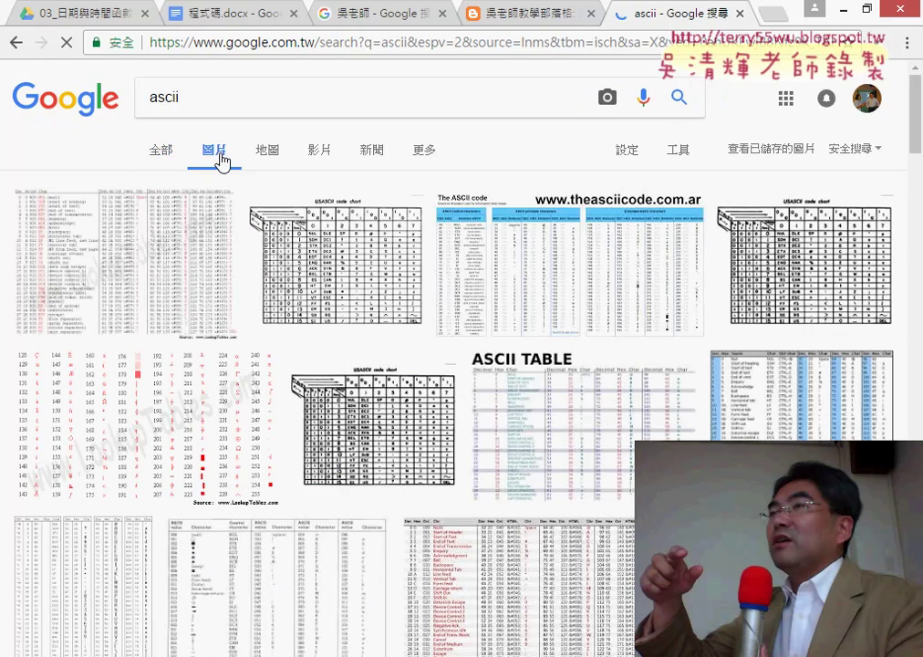
left_click(127, 266)
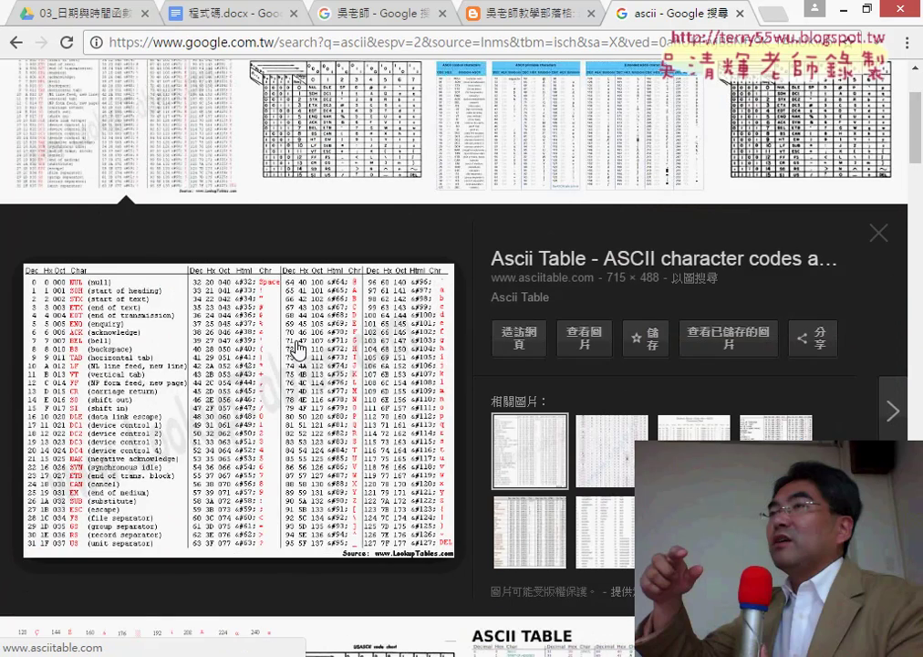
left_click(380, 372)
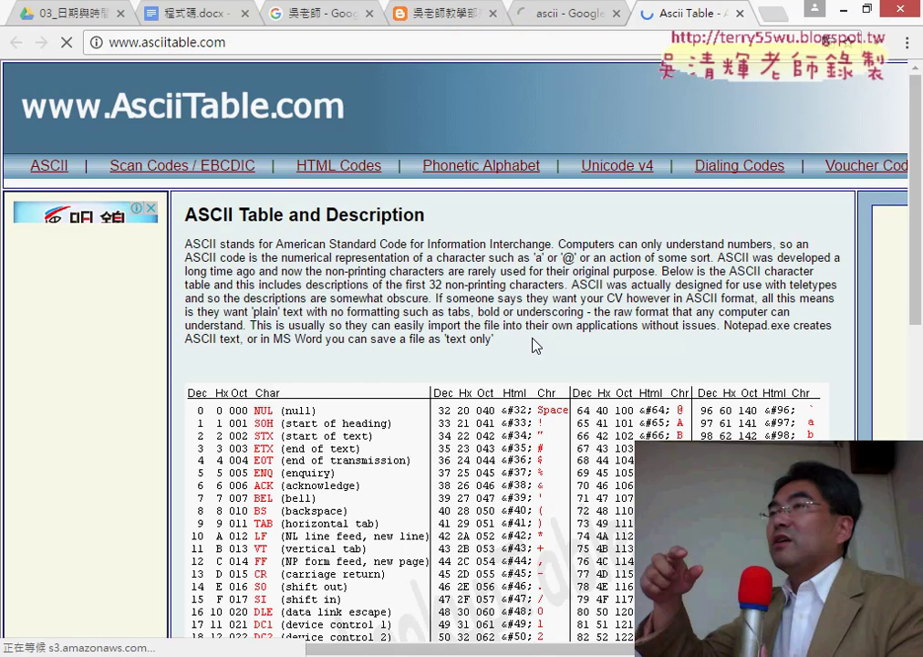
- Scroll through the asciitable.com code table, then minimize Chrome to return to Excel
scroll(538, 342, "down", 2)
scroll(538, 341, "down", 1)
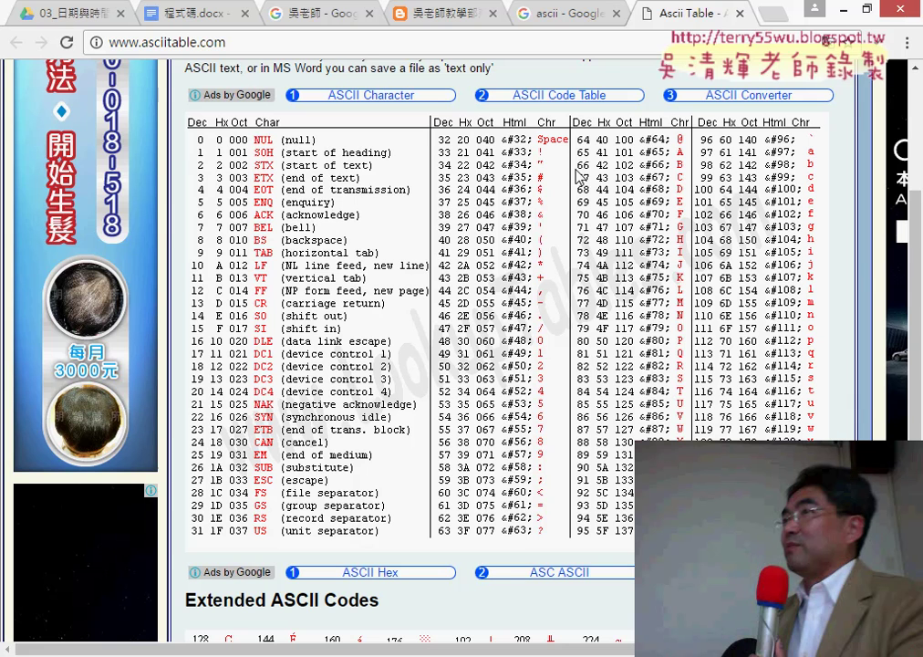
left_click(840, 9)
- Insert =CHAR(66) in J4 from the Text function category so it shows the letter B
left_click(264, 146)
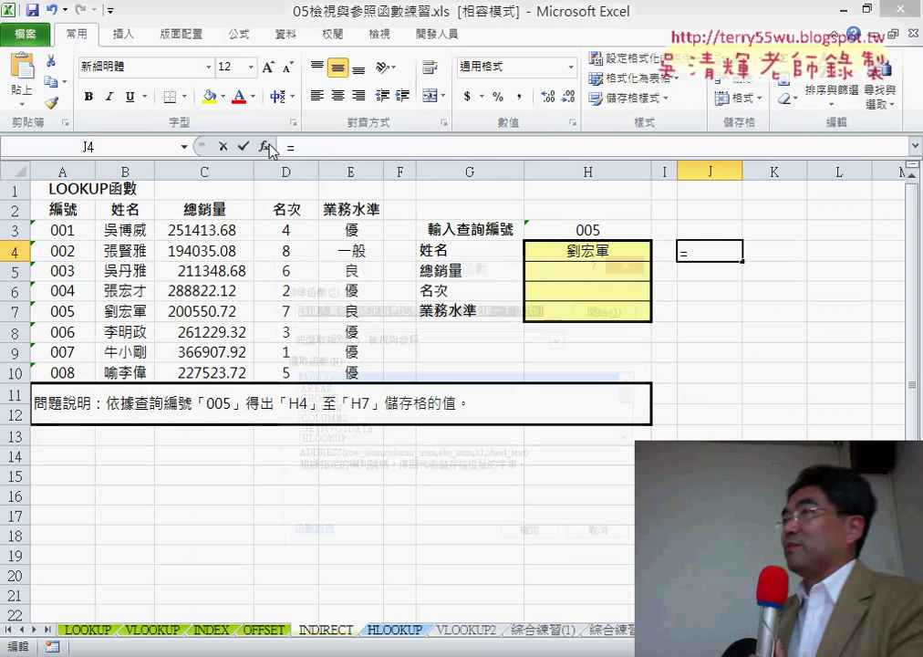
left_click(463, 345)
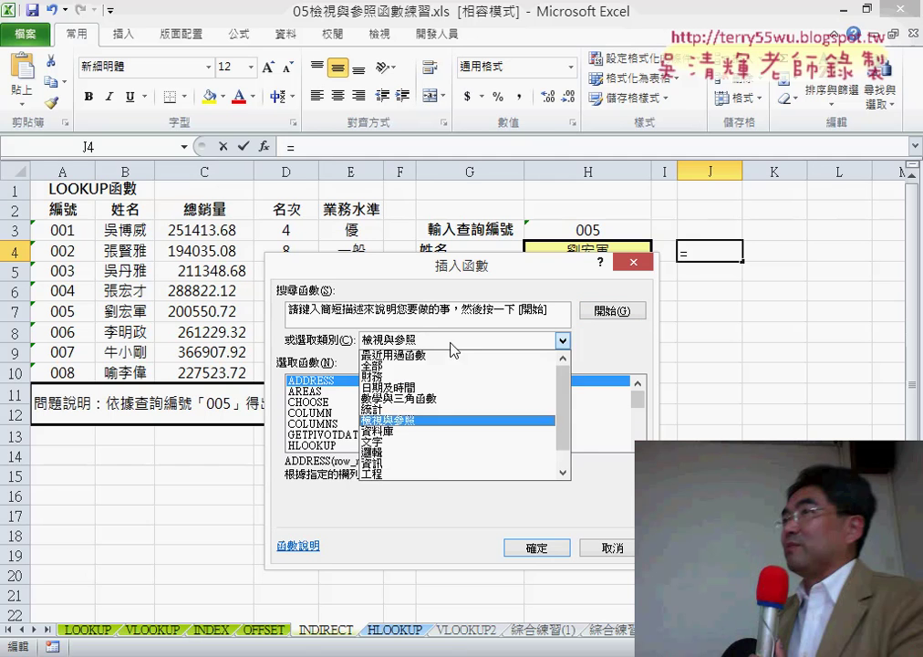
left_click(446, 442)
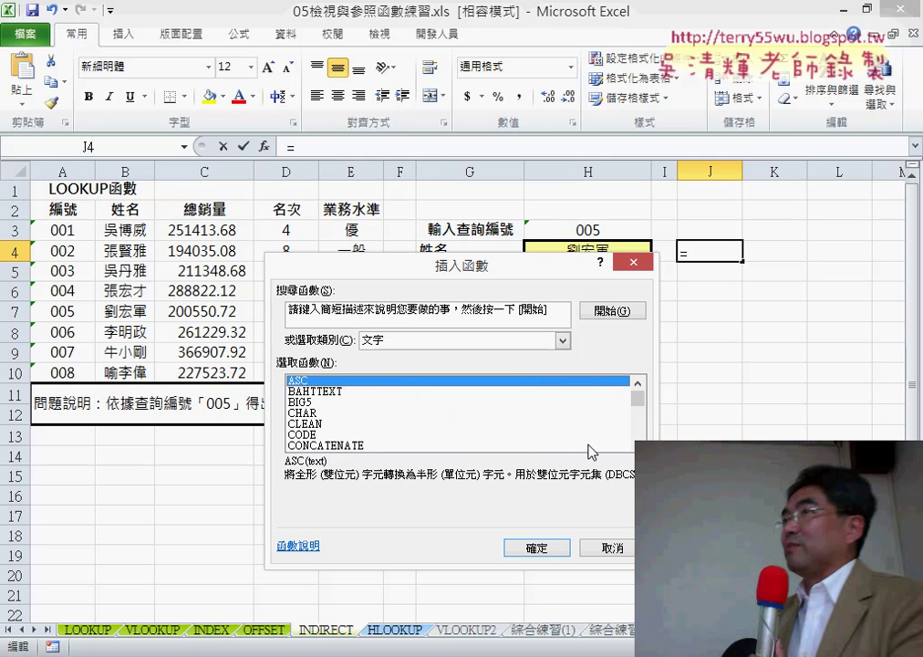
left_click(312, 414)
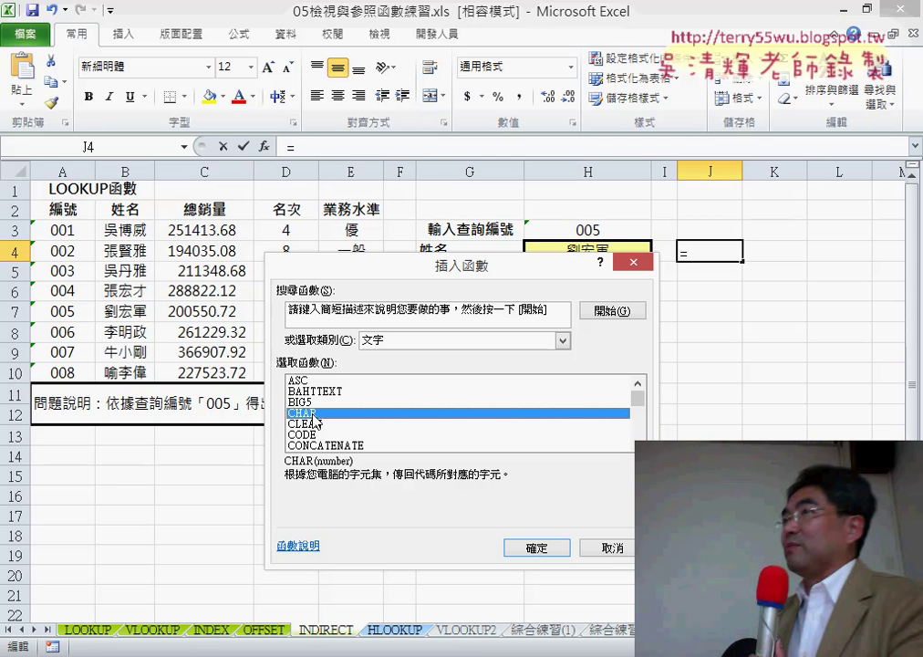
left_click(541, 549)
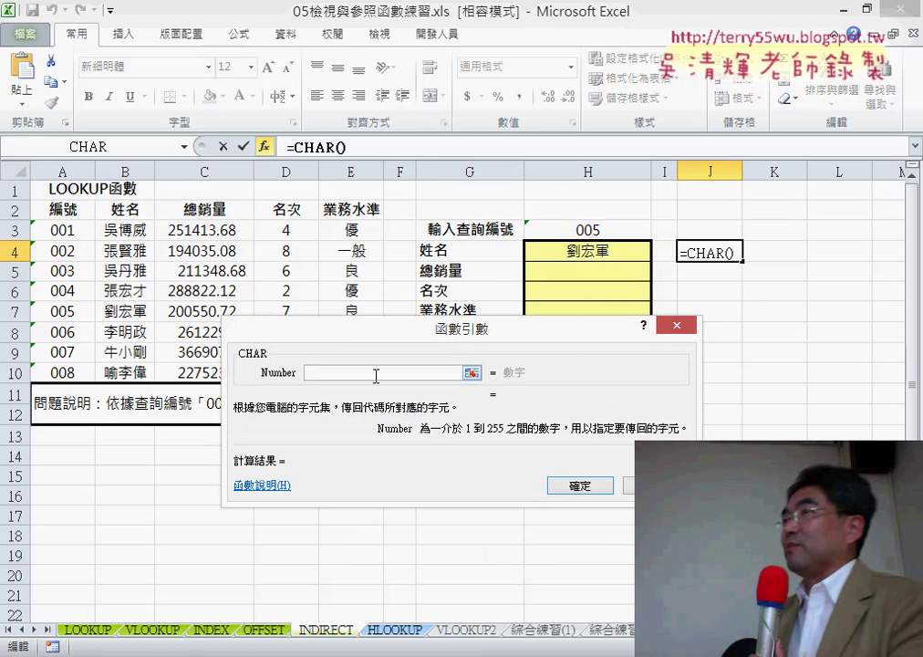
type("66")
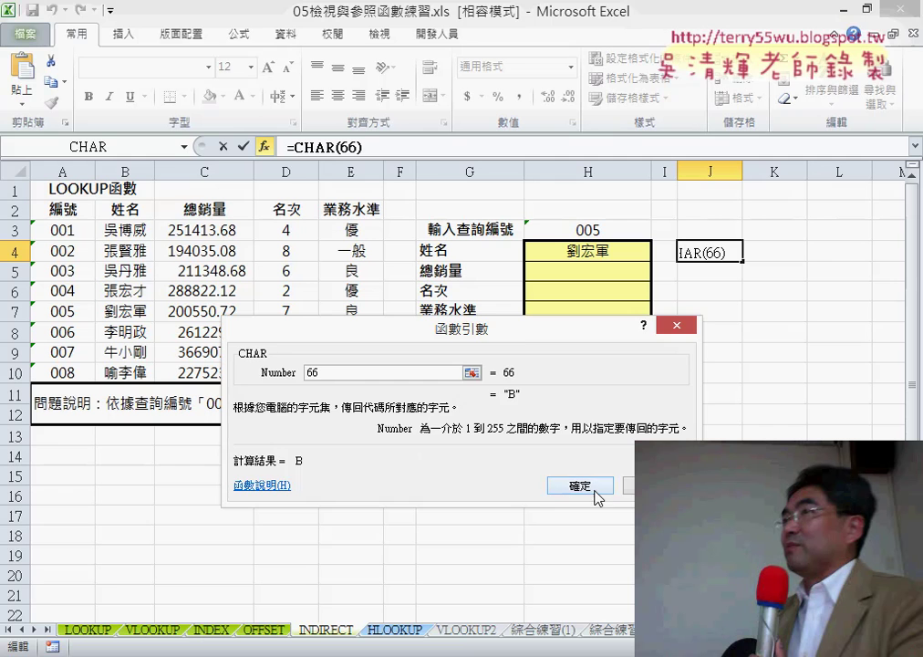
left_click(595, 490)
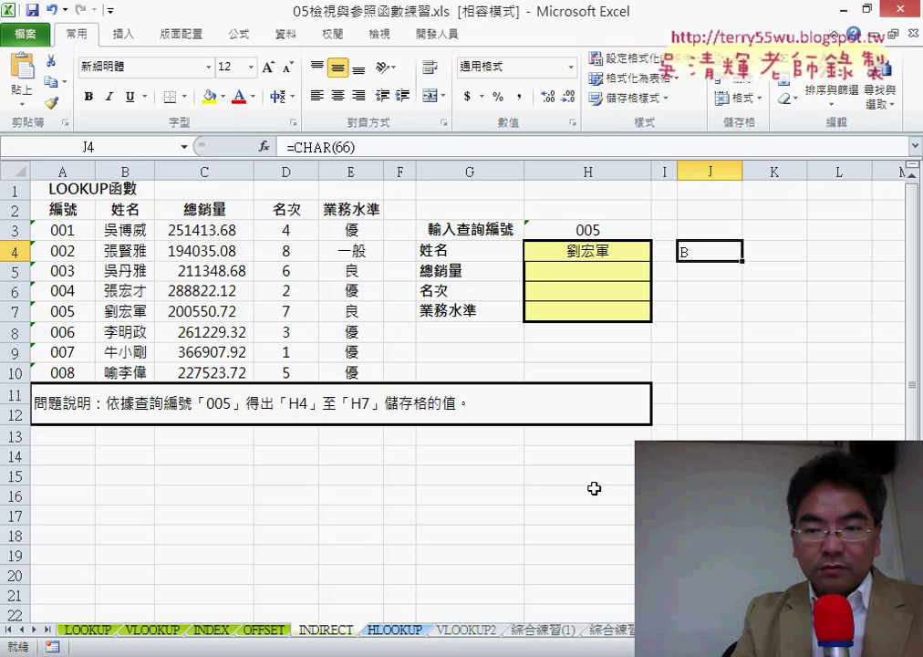
- Edit J4's formula from =CHAR(66) to =CHAR(row()+62)
double_click(347, 147)
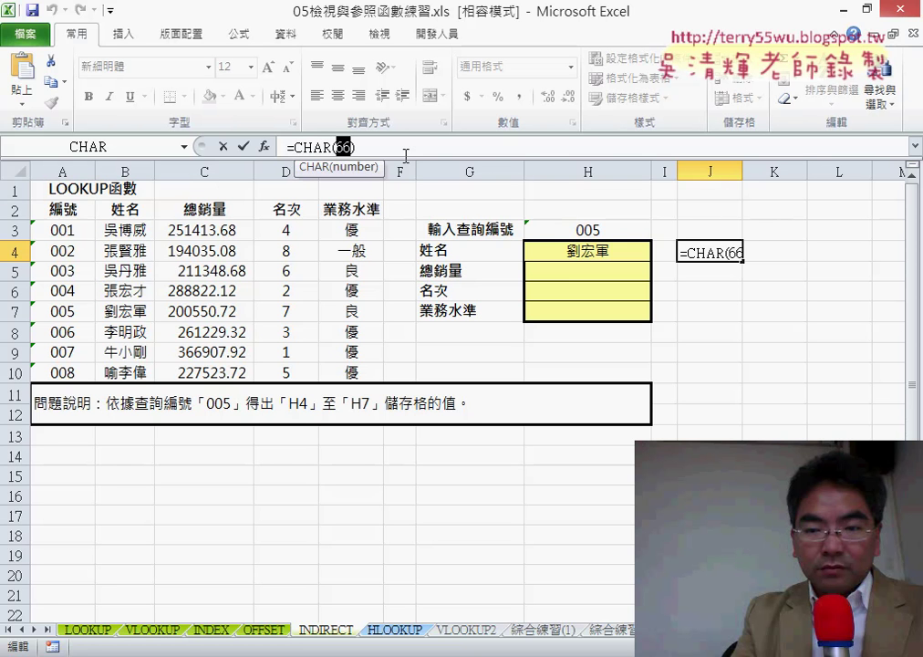
left_click(406, 154)
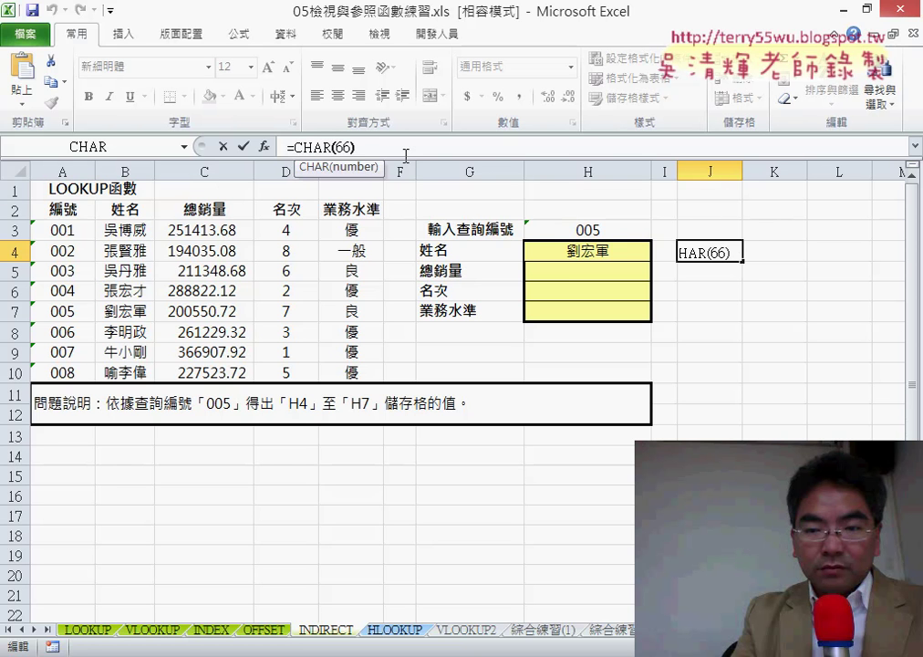
key("BackSpace")
type("5")
key("BackSpace")
type("5")
type("r")
type("o")
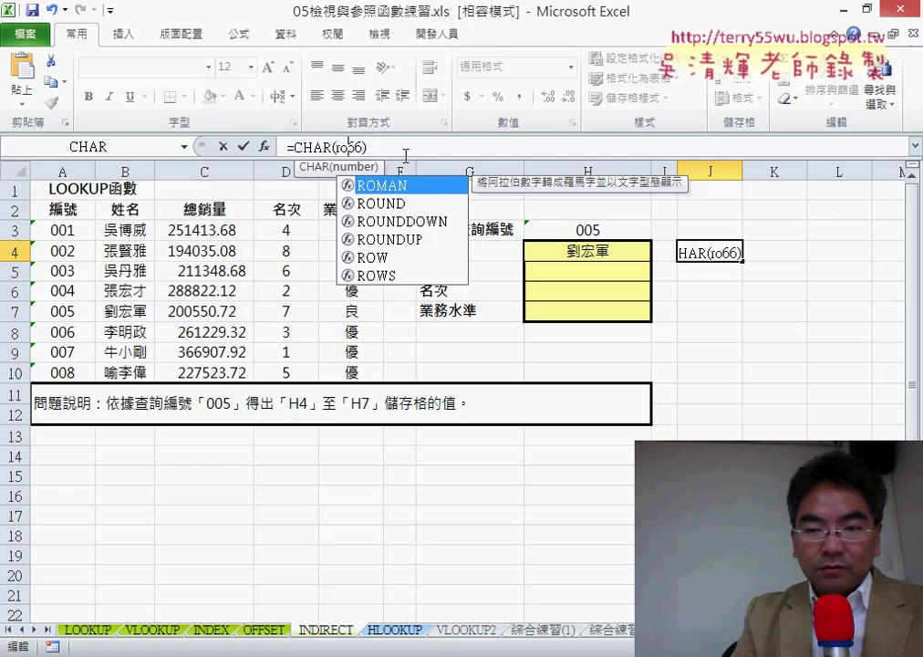
type("w(")
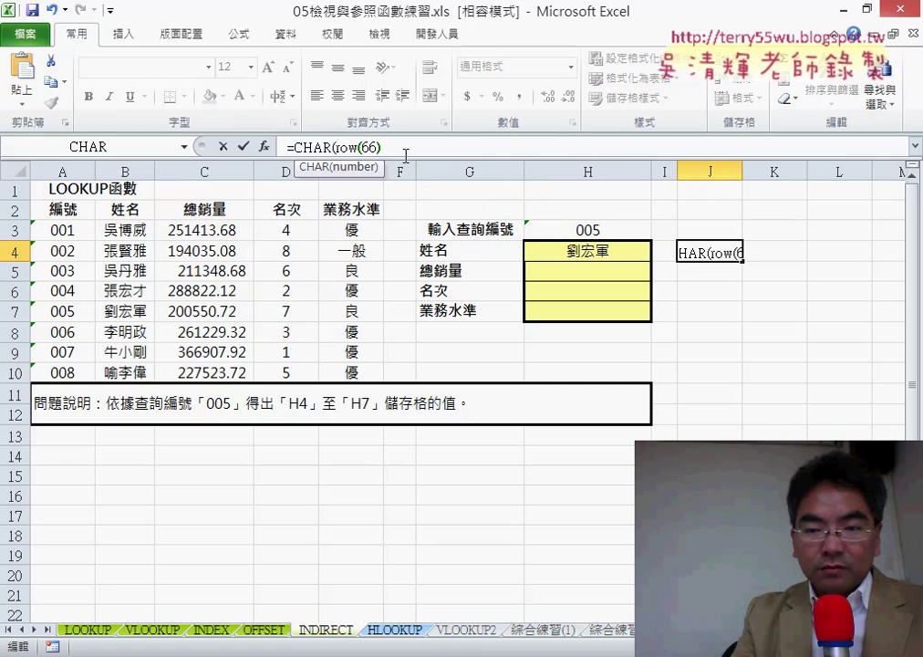
type(")")
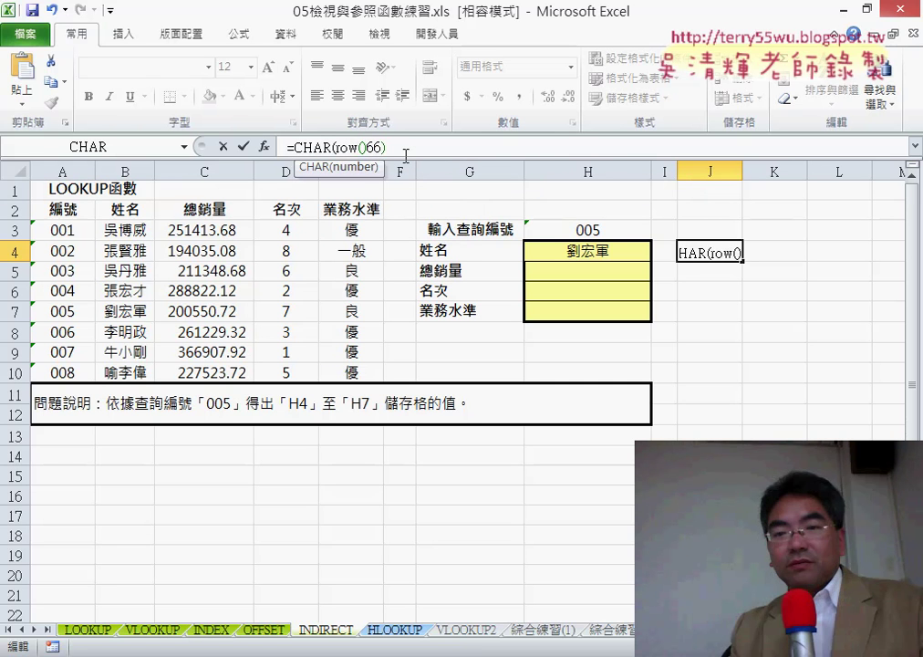
type("+")
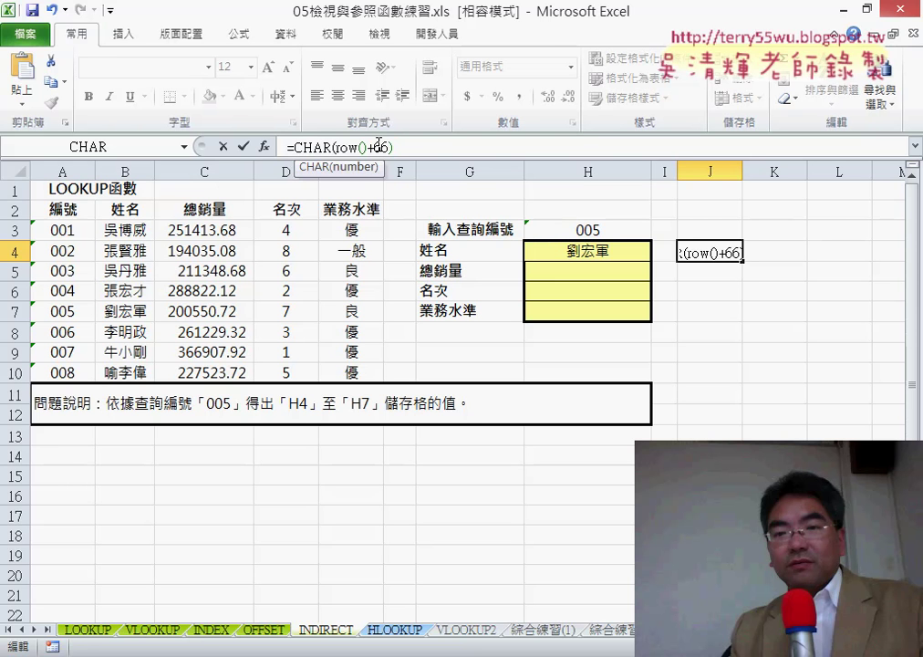
left_click_drag(382, 147, 388, 146)
type("2")
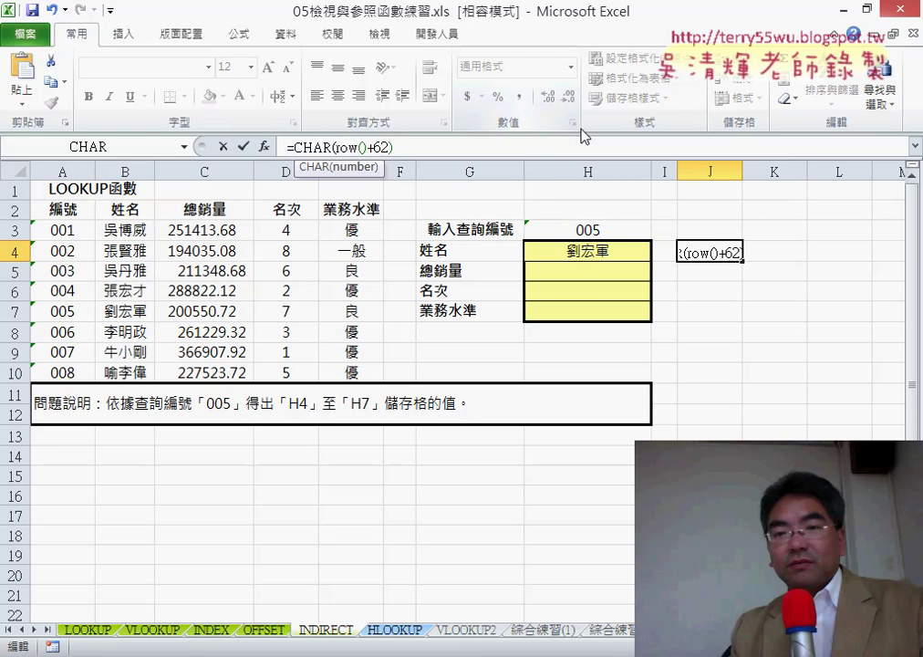
left_click_drag(335, 147, 368, 147)
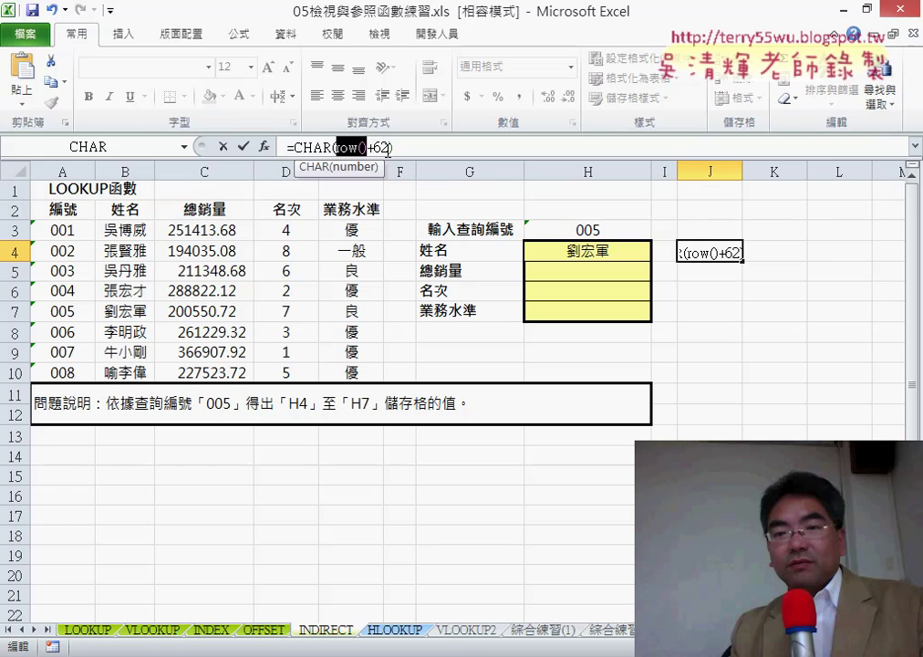
mouse_move(389, 147)
left_mouse_down()
mouse_move(325, 148)
mouse_move(335, 148)
left_mouse_up()
- Commit =CHAR(ROW()+62) in J4 and fill it down to J7 to produce B, C, D, E
left_click(244, 146)
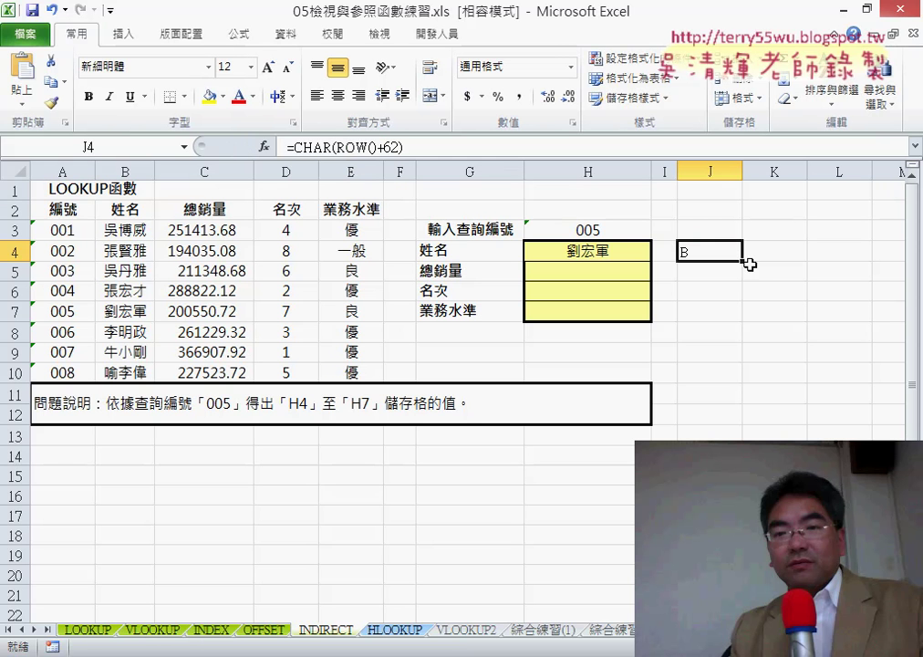
left_click_drag(743, 262, 739, 315)
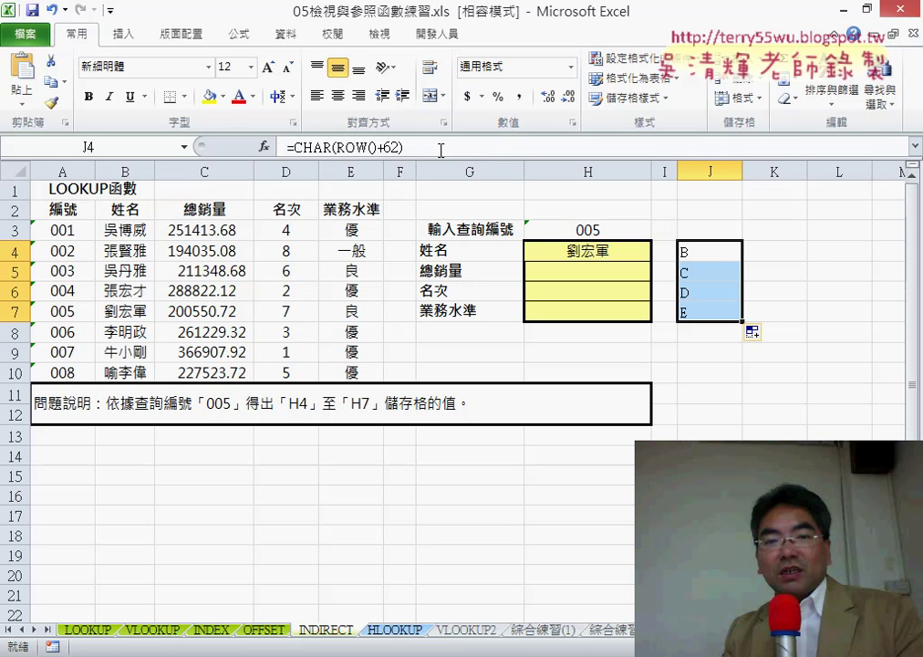
mouse_move(440, 149)
left_mouse_down()
mouse_move(295, 150)
mouse_move(363, 146)
left_mouse_up()
- Copy the CHAR(ROW()+62) expression from J4's formula and cancel the edit
left_click(324, 147)
left_click(429, 145)
left_click_drag(430, 146, 294, 147)
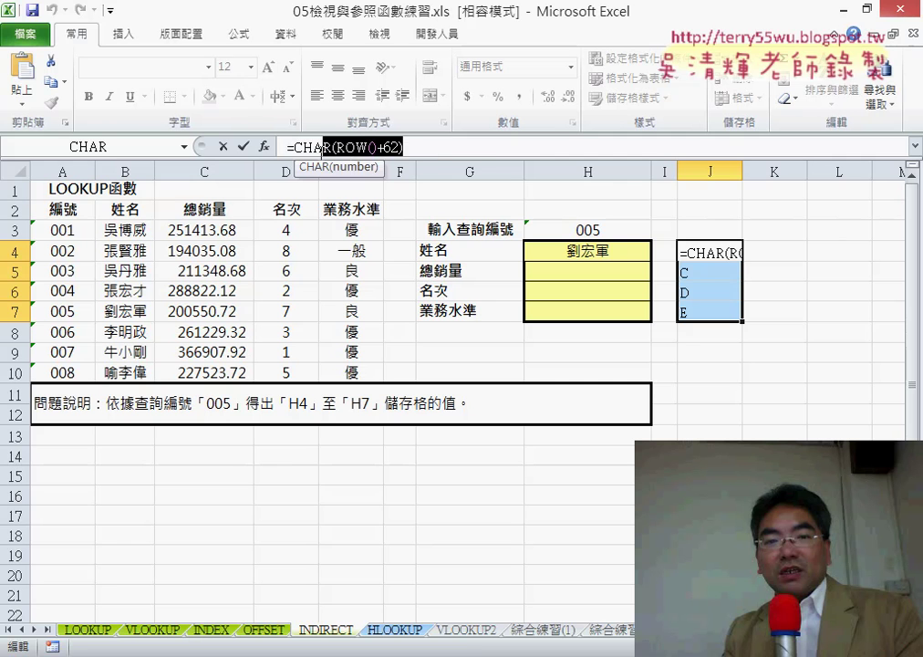
right_click(340, 148)
left_click(379, 182)
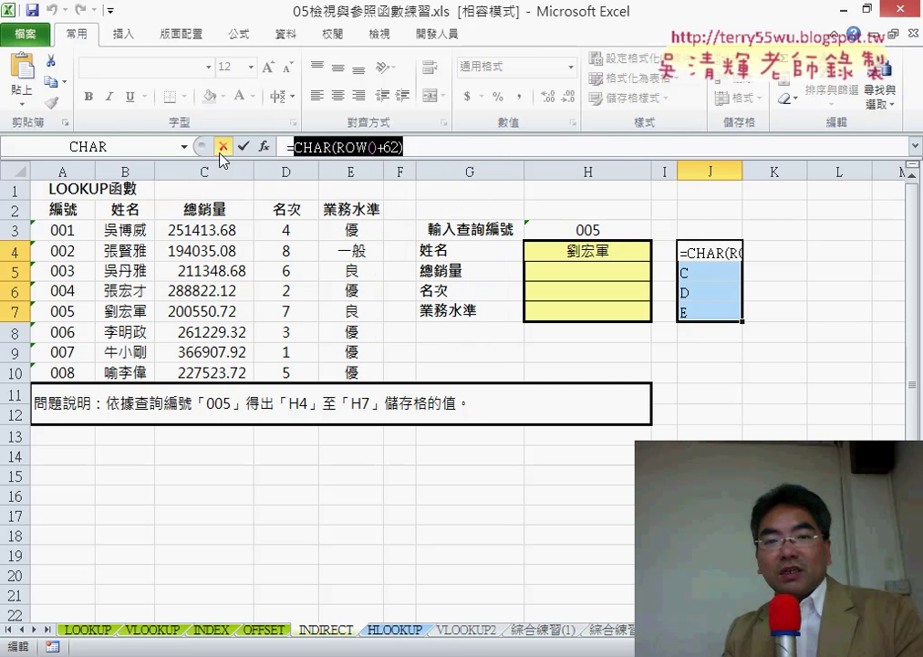
left_click(222, 145)
- Select H4 and mark the "B7" reference inside its INDIRECT formula
left_click(560, 257)
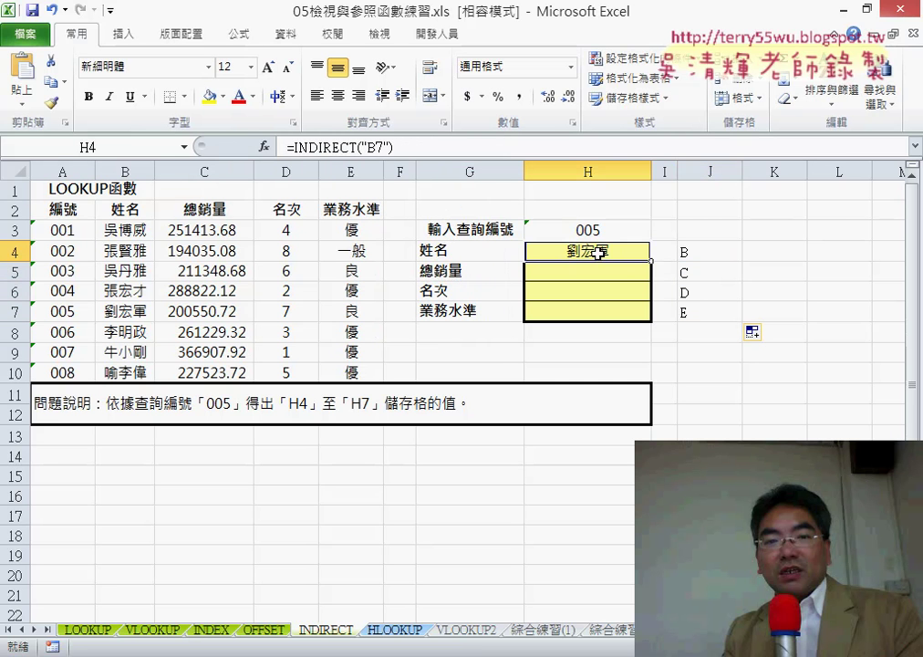
left_click(367, 147)
left_click_drag(362, 147, 392, 147)
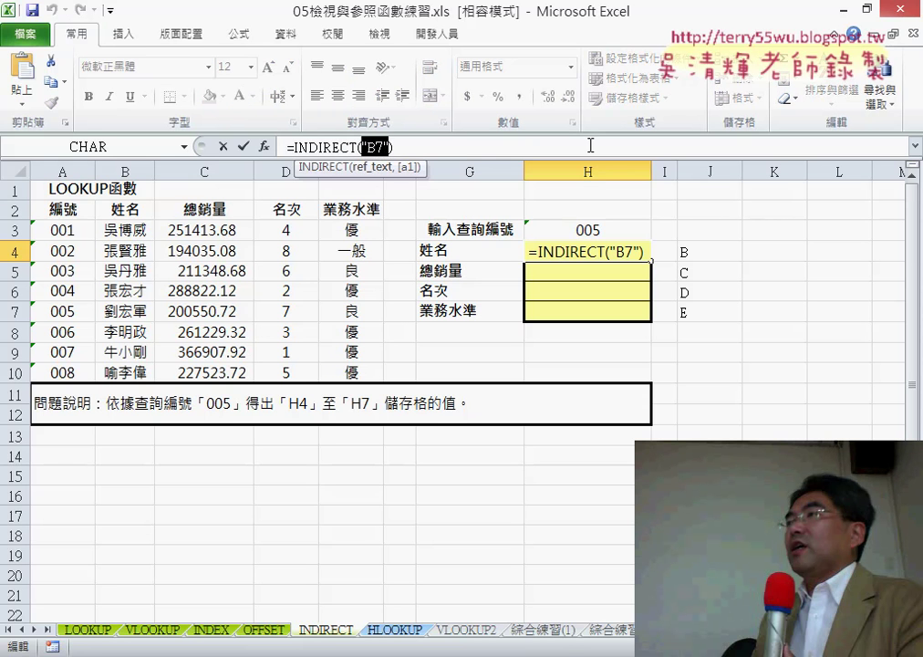
- Replace INDIRECT's Ref_text B7 with CHAR(ROW()+62)&H3+2 and confirm the formula
left_click(264, 146)
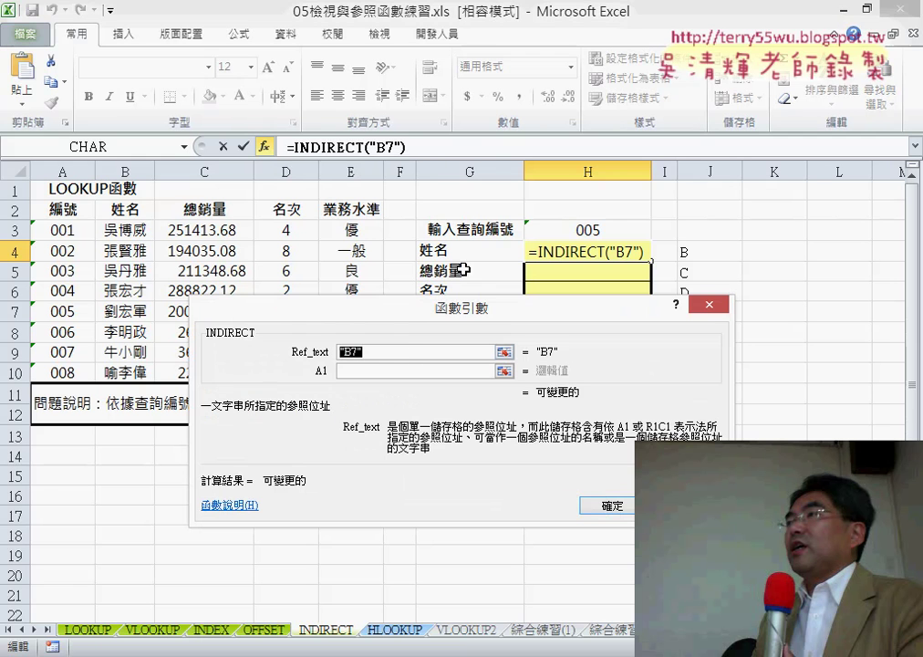
key("Delete")
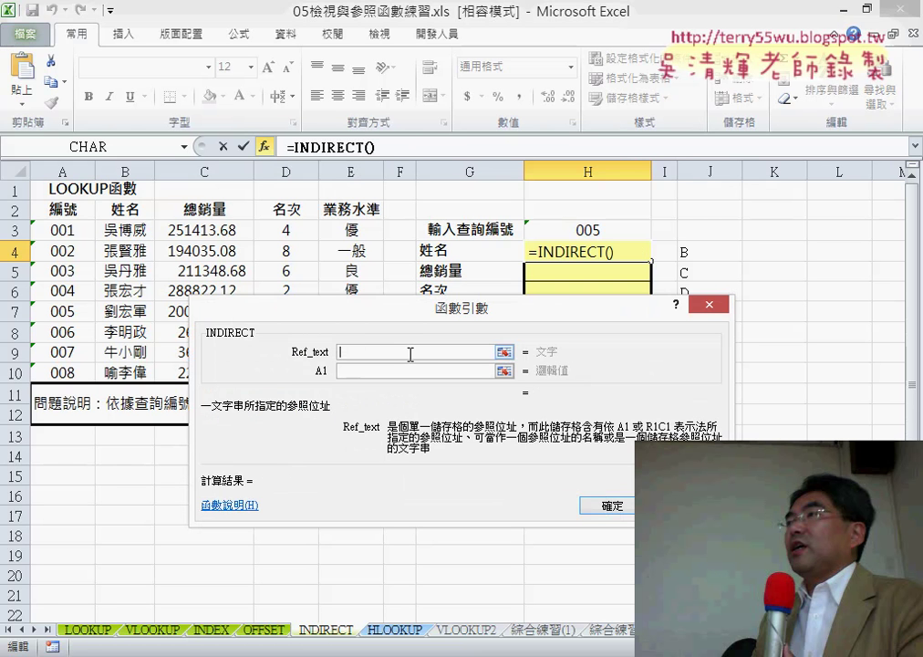
type("CHAR(ROW()+62)")
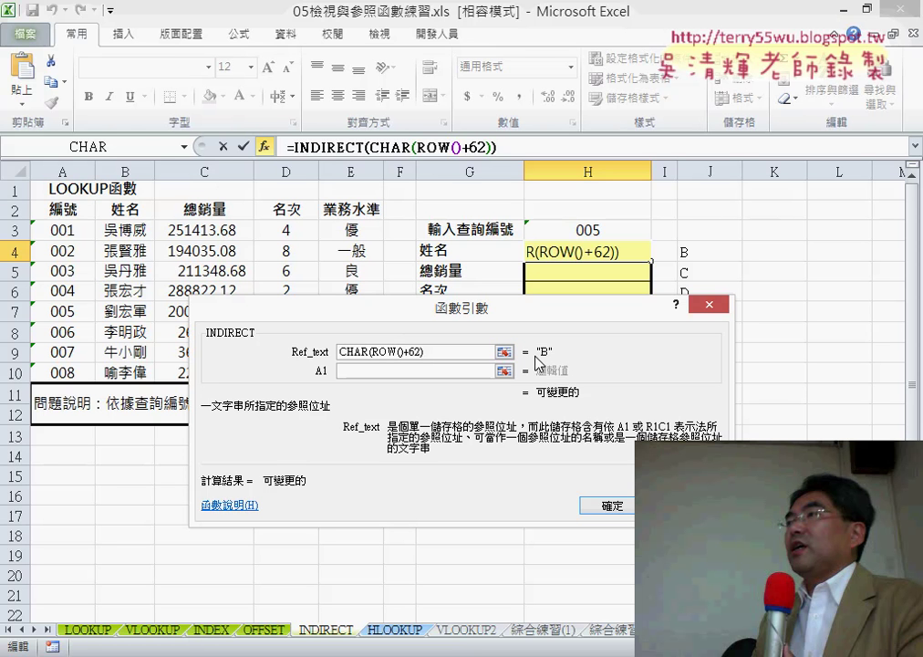
type("&")
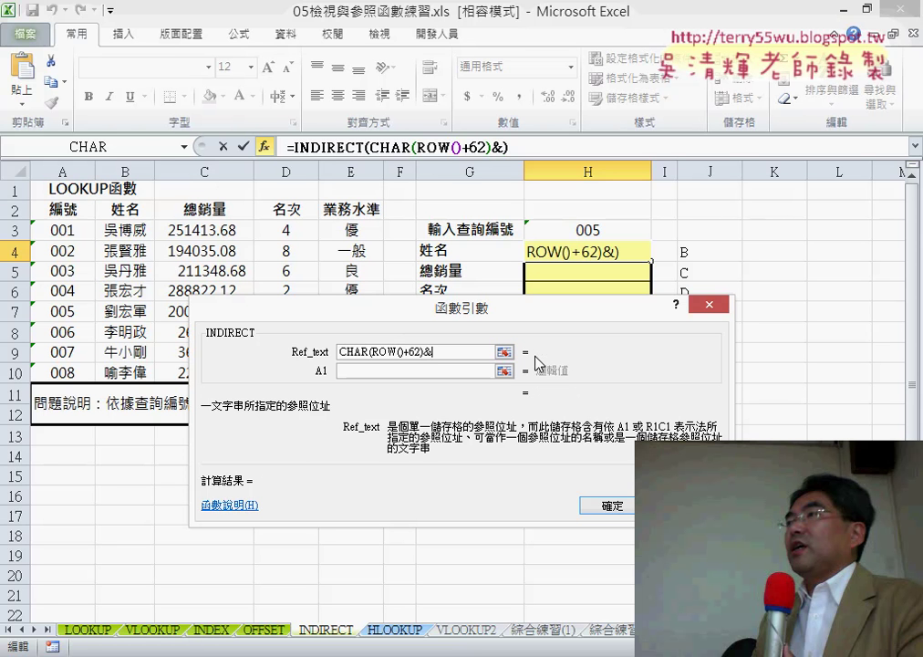
left_click(594, 230)
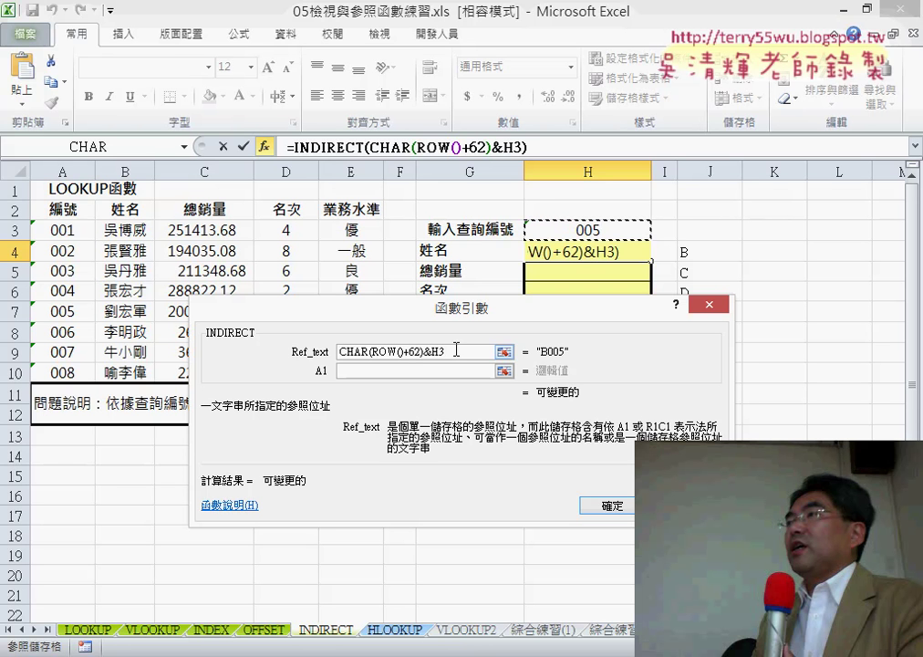
type("+")
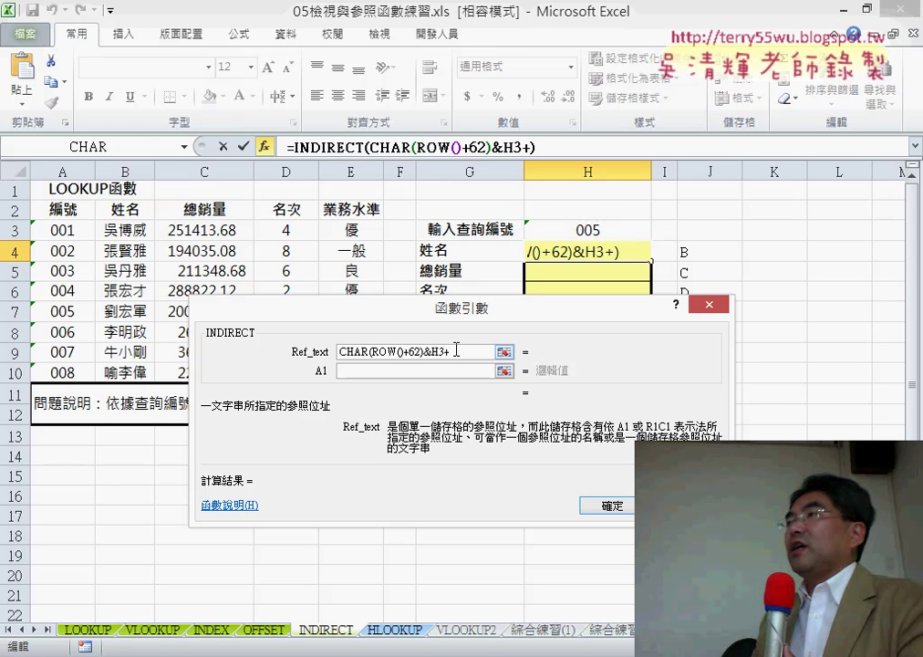
type("2")
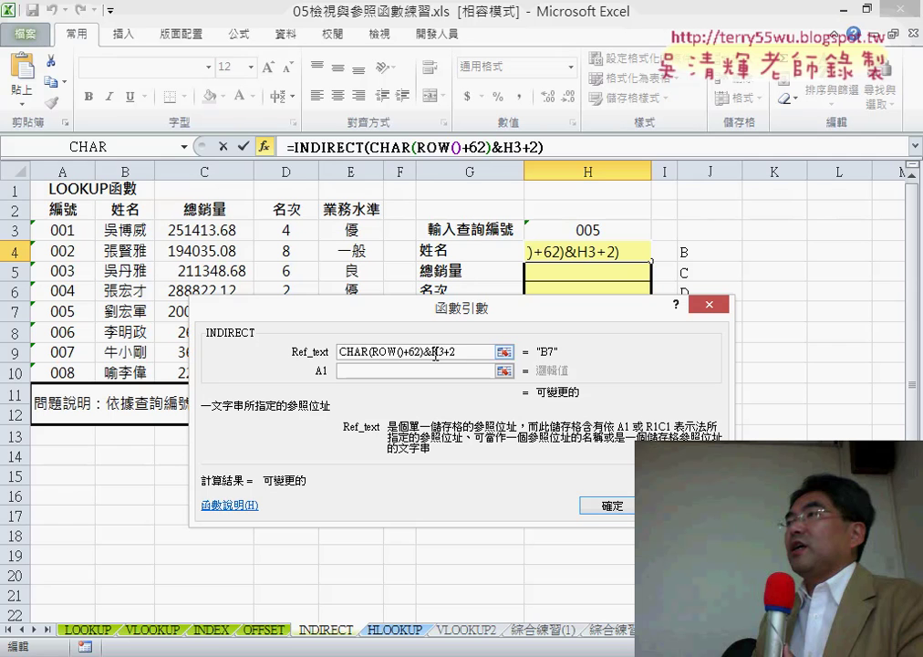
left_click_drag(431, 352, 465, 353)
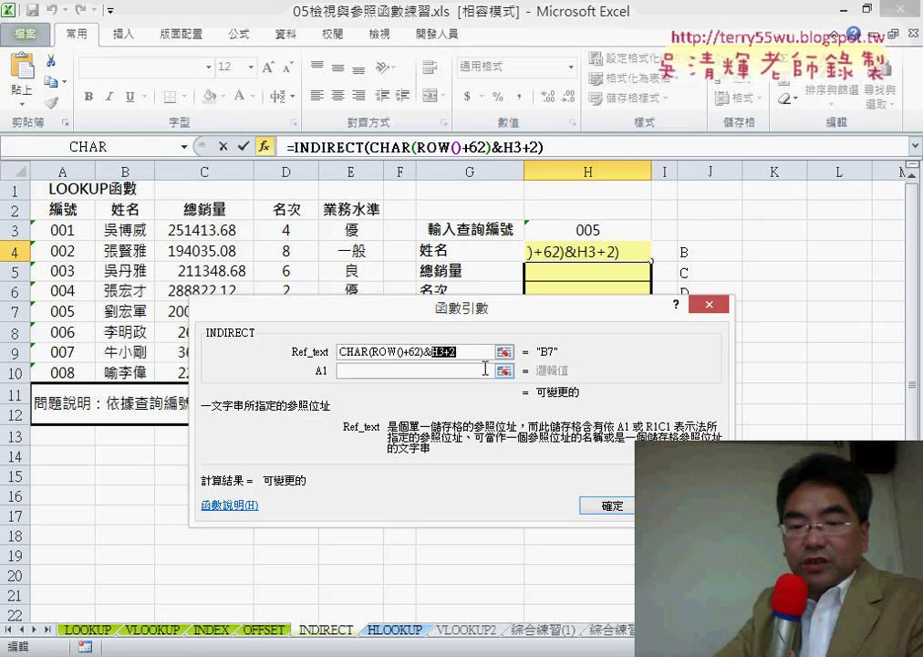
left_click(627, 502)
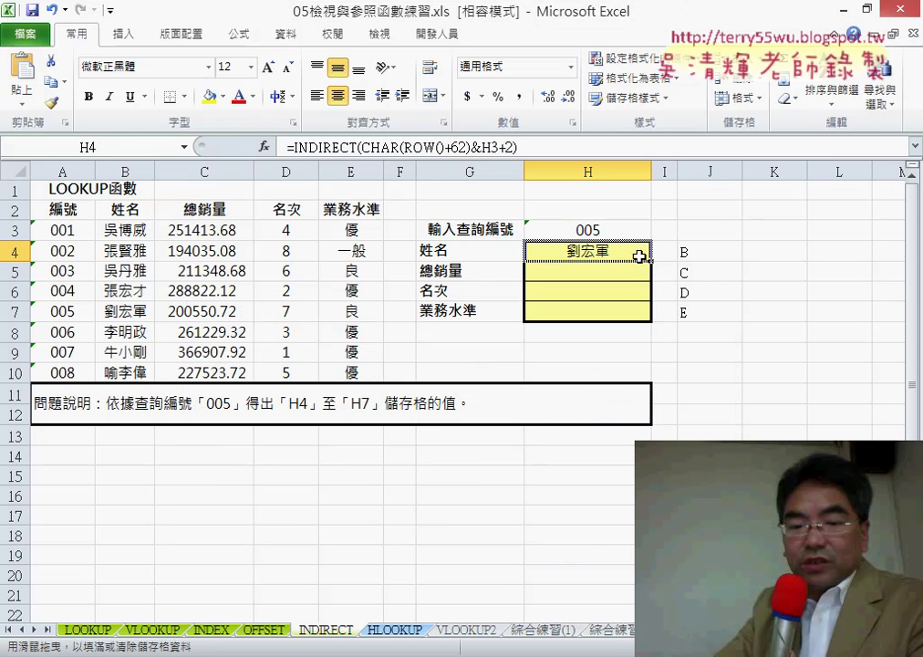
- Change H3 to H$3 in H4's formula and fill it down through H7
left_click(489, 147)
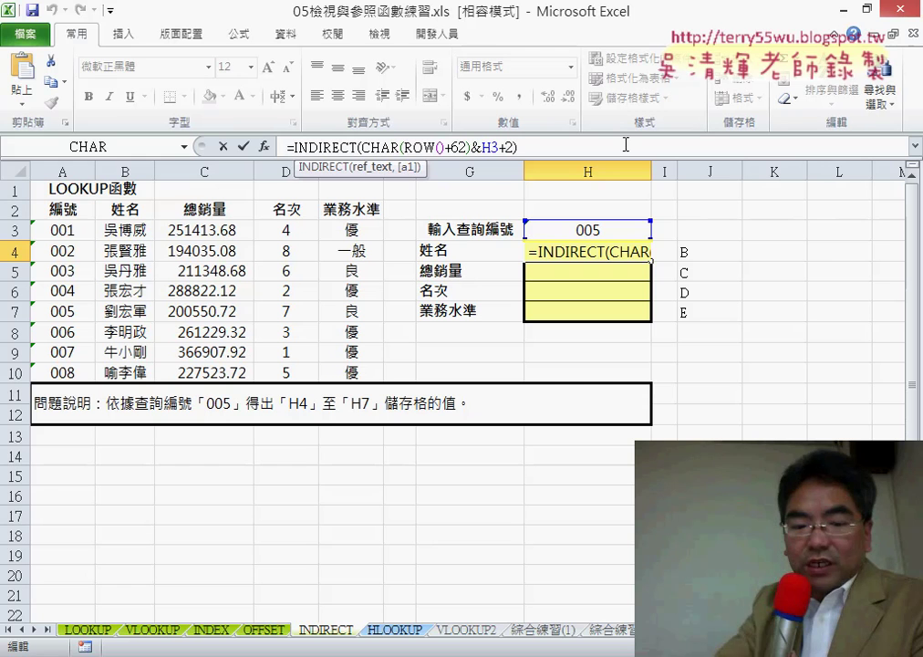
key("F4")
key("F4")
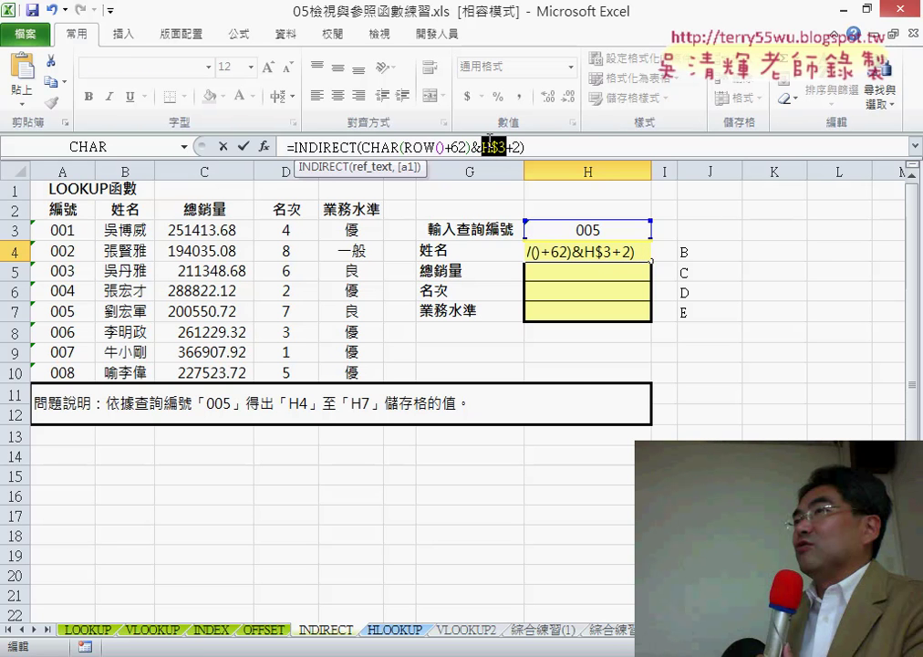
left_click(244, 146)
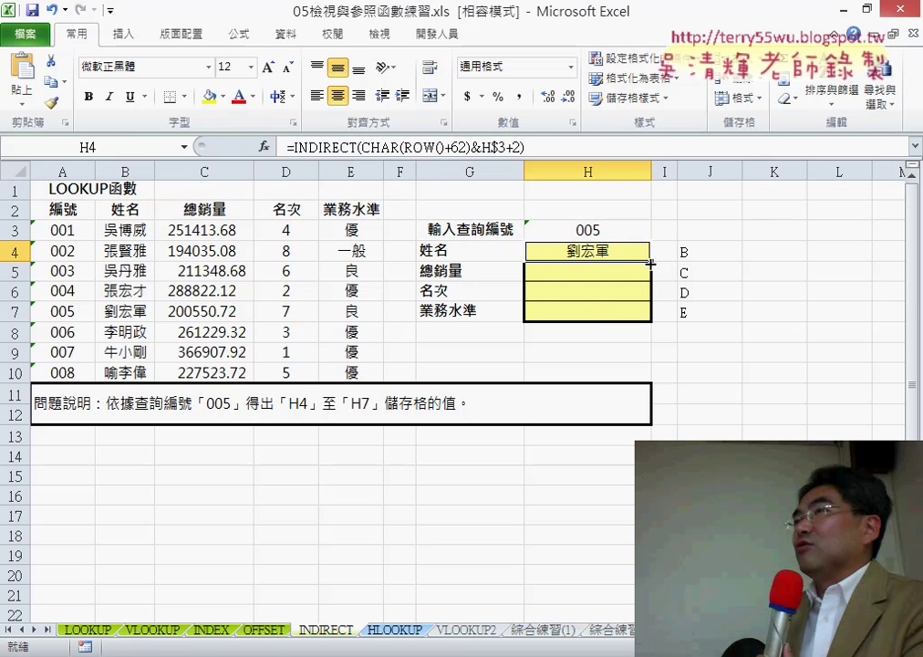
left_click_drag(649, 260, 642, 316)
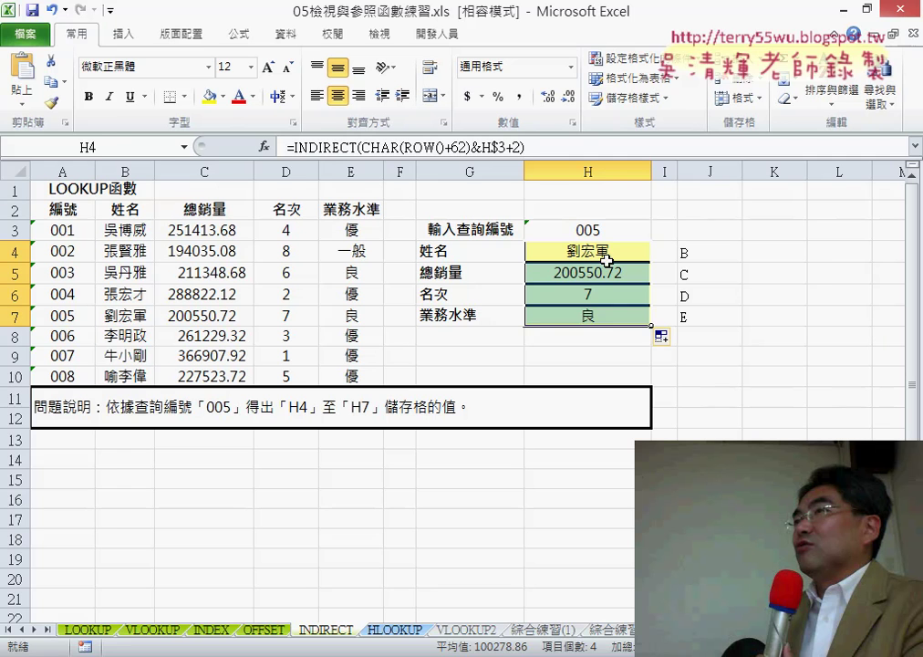
left_click_drag(599, 252, 597, 321)
left_click(601, 253)
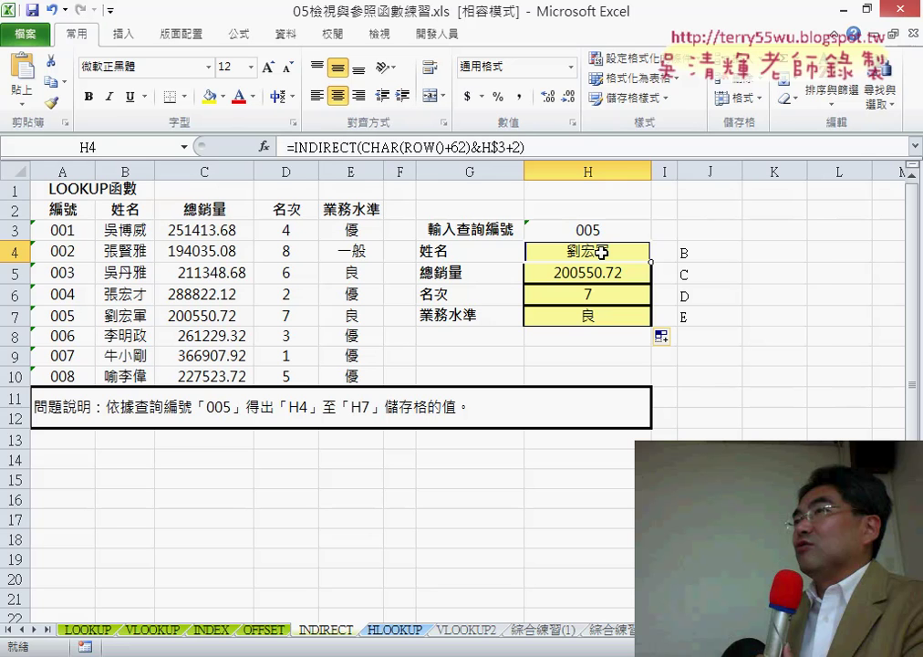
left_click(711, 257)
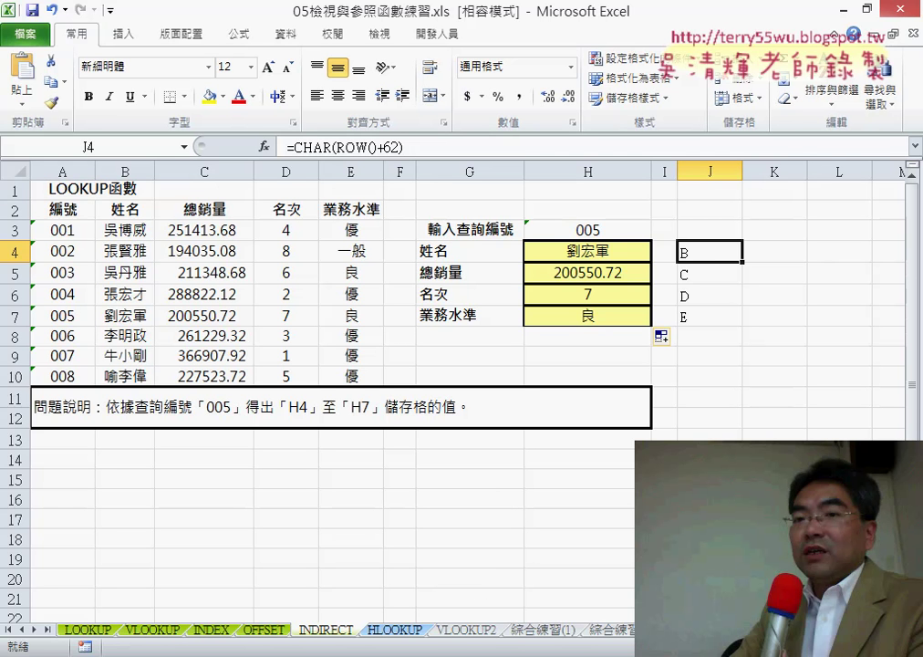
key("alt+Tab")
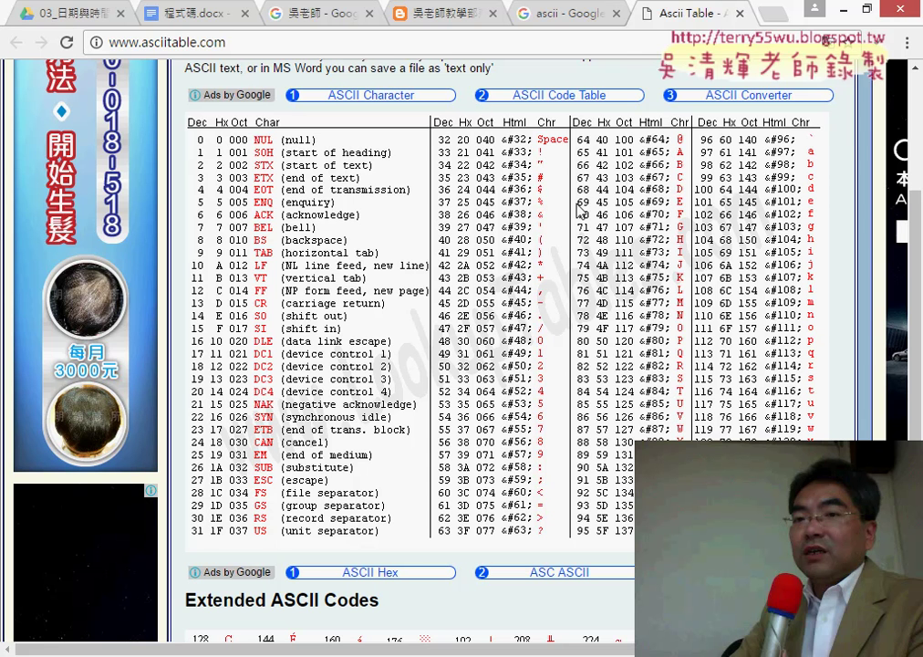
left_click(840, 8)
left_click_drag(709, 253, 714, 317)
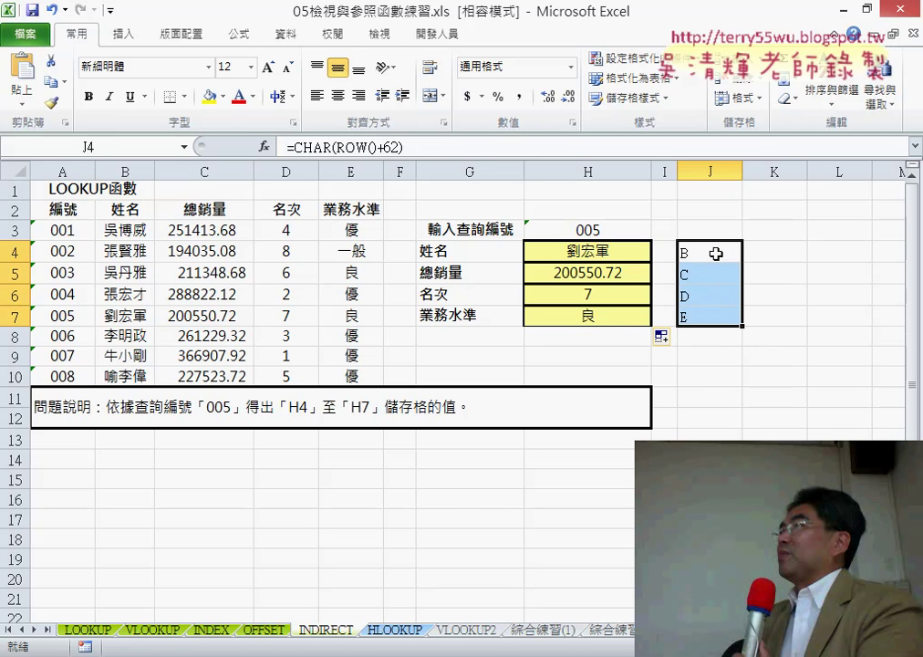
left_click(608, 254)
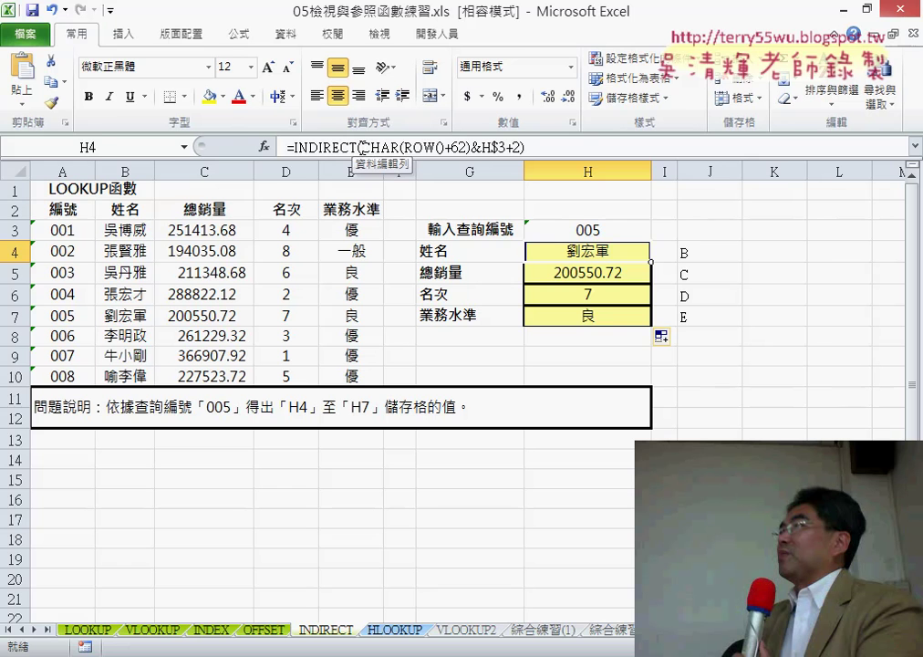
double_click(390, 146)
left_click_drag(402, 147, 490, 147)
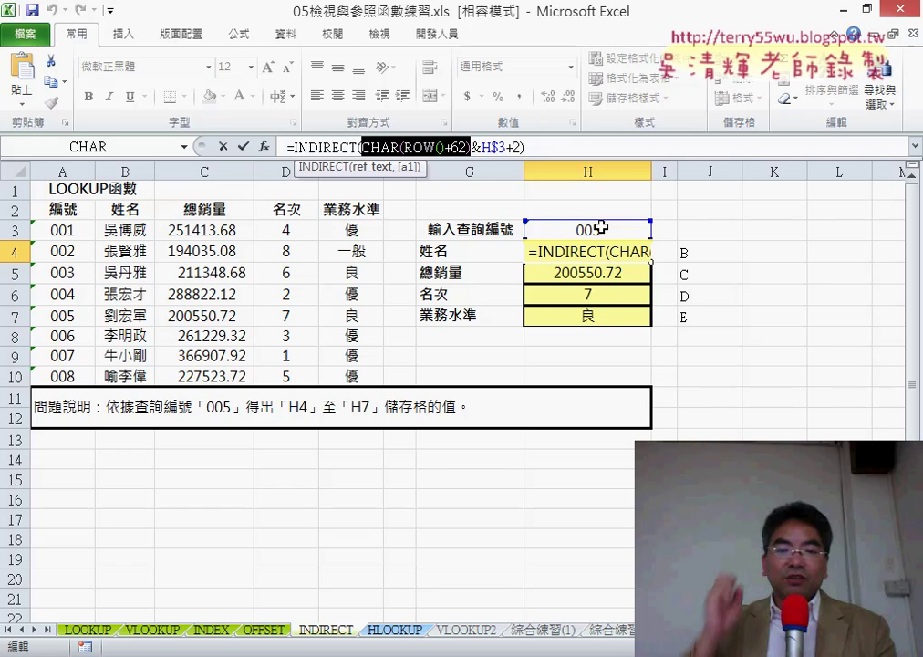
- Leave H4's formula unchanged and go to the HLOOKUP sheet
left_click(242, 146)
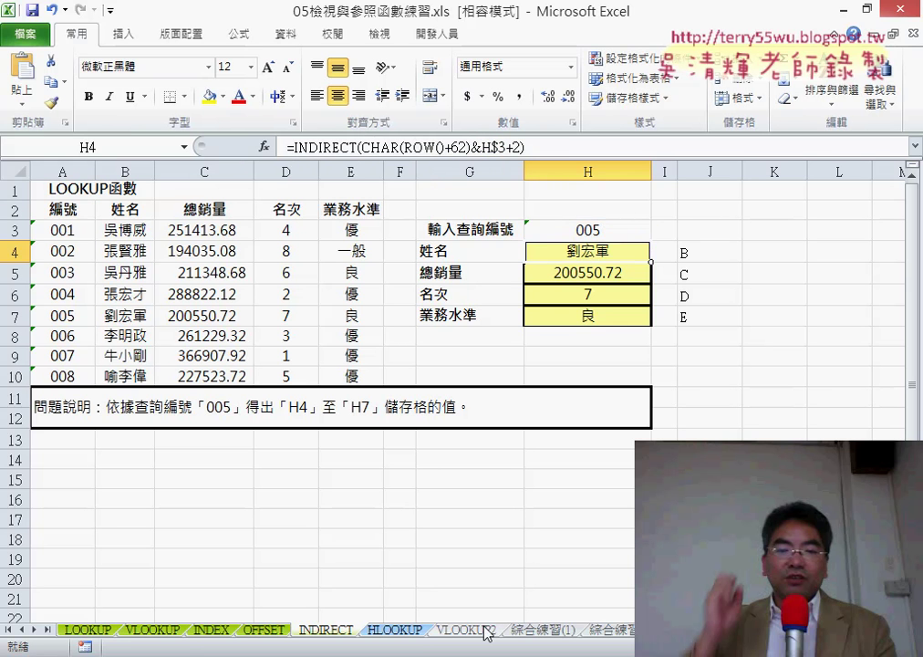
left_click(401, 629)
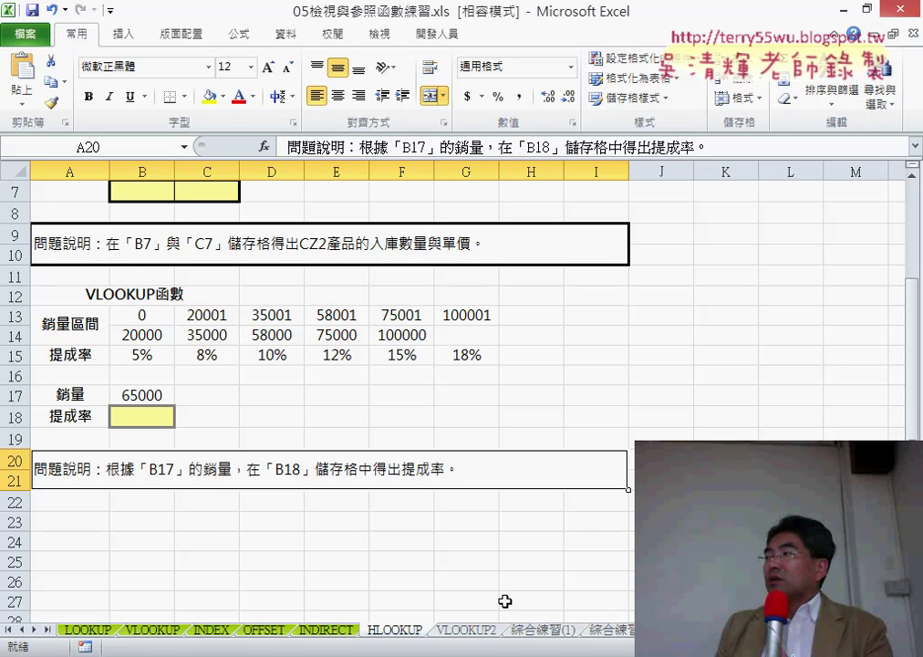
- Scroll the HLOOKUP sheet and select the table's row labels A2:A4
scroll(350, 377, "up", 2, "ctrl")
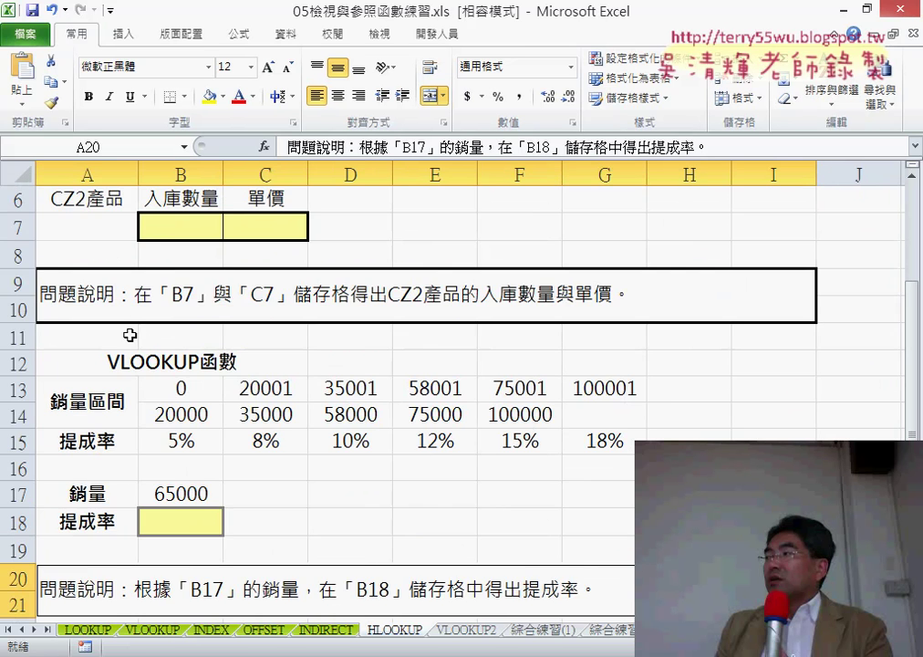
scroll(136, 337, "down", 1, "ctrl")
left_click_drag(912, 433, 912, 356)
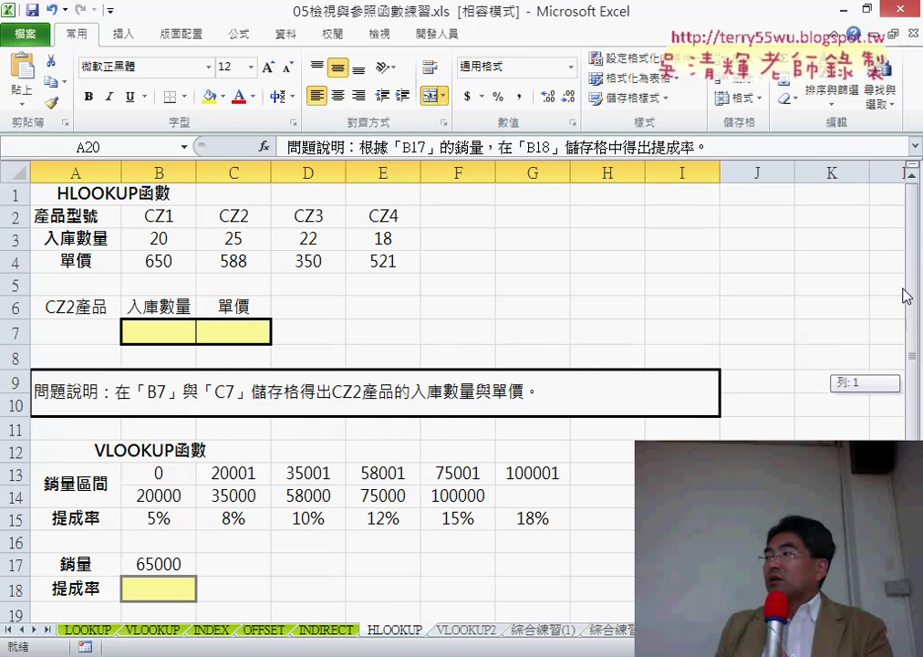
left_click_drag(87, 217, 73, 258)
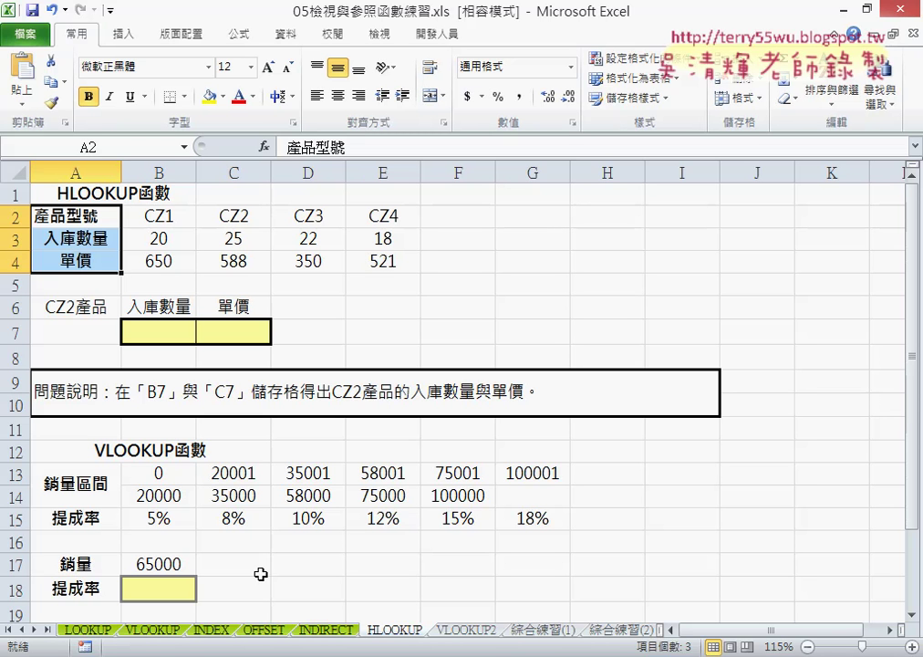
- Go back through the sheet tabs to the LOOKUP sheet
left_click(327, 629)
left_click(263, 629)
left_click(212, 629)
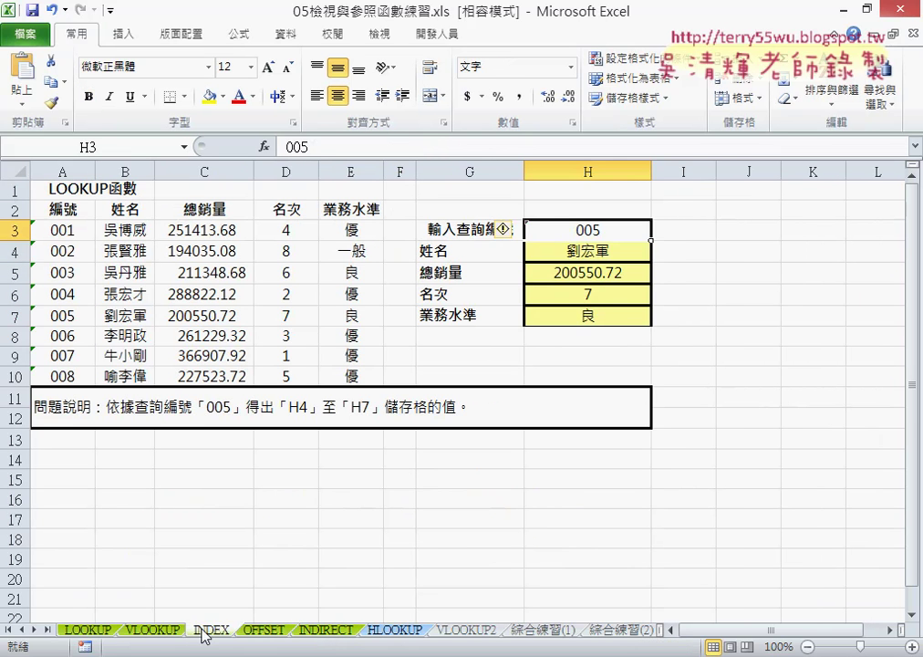
left_click(151, 629)
left_click(88, 629)
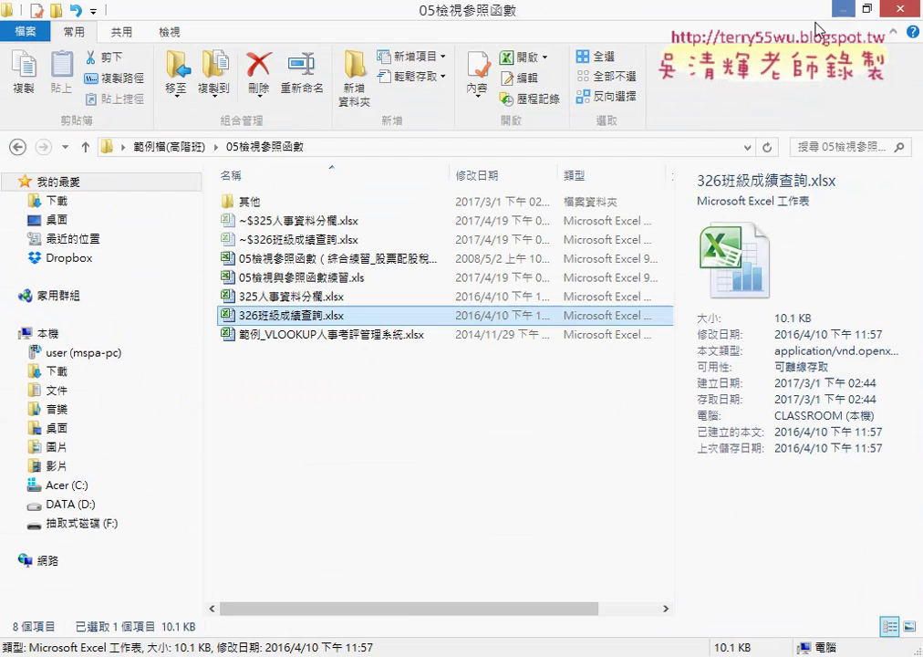
- Minimize this workbook and bring up 325人事資料分欄.xlsx from the taskbar
left_click(839, 8)
mouse_move(412, 649)
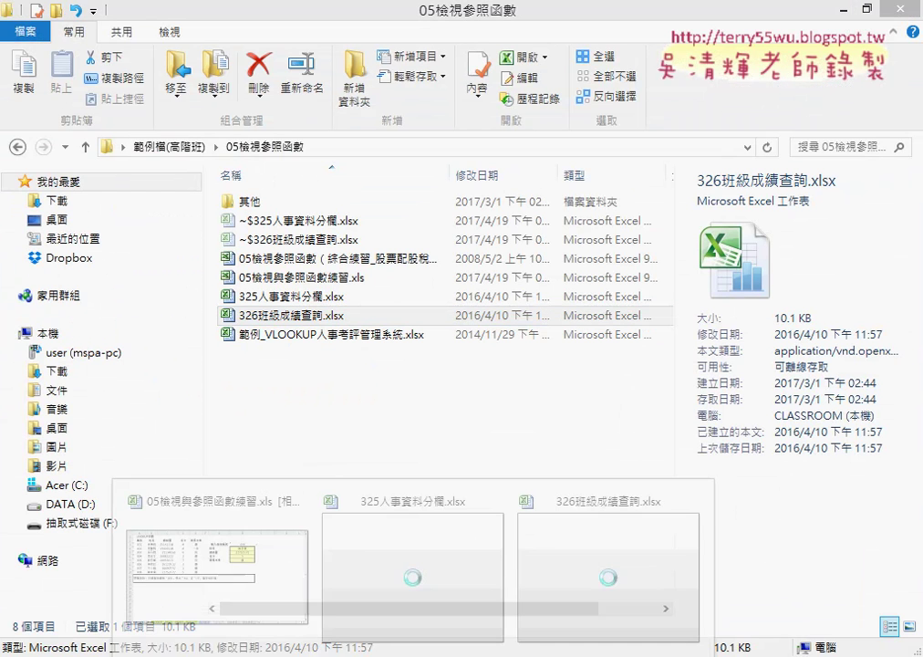
left_click(388, 602)
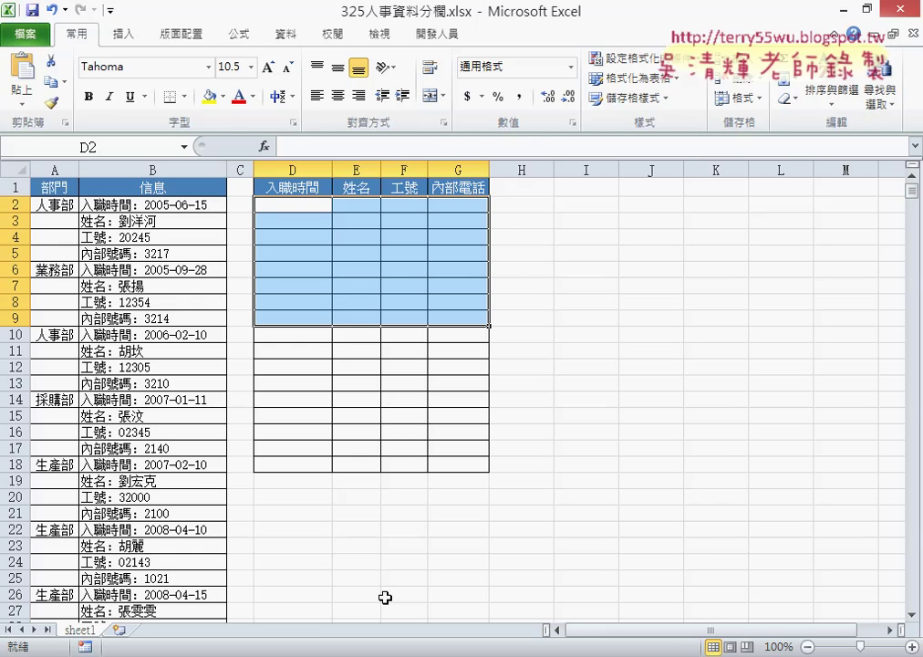
- Bring up 326班級成績查詢.xlsx, showing the 三班 class score query
left_click(532, 612)
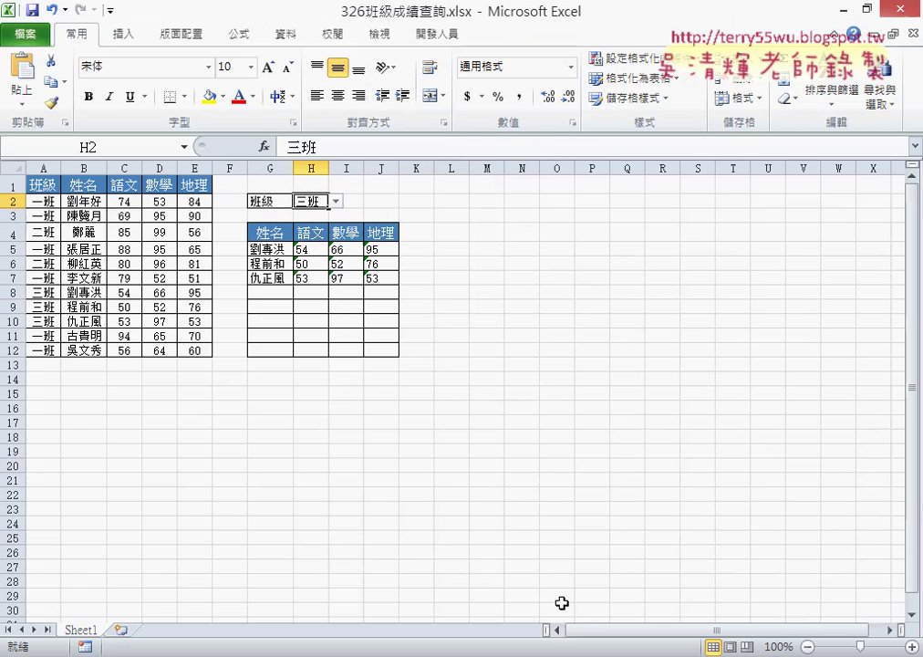